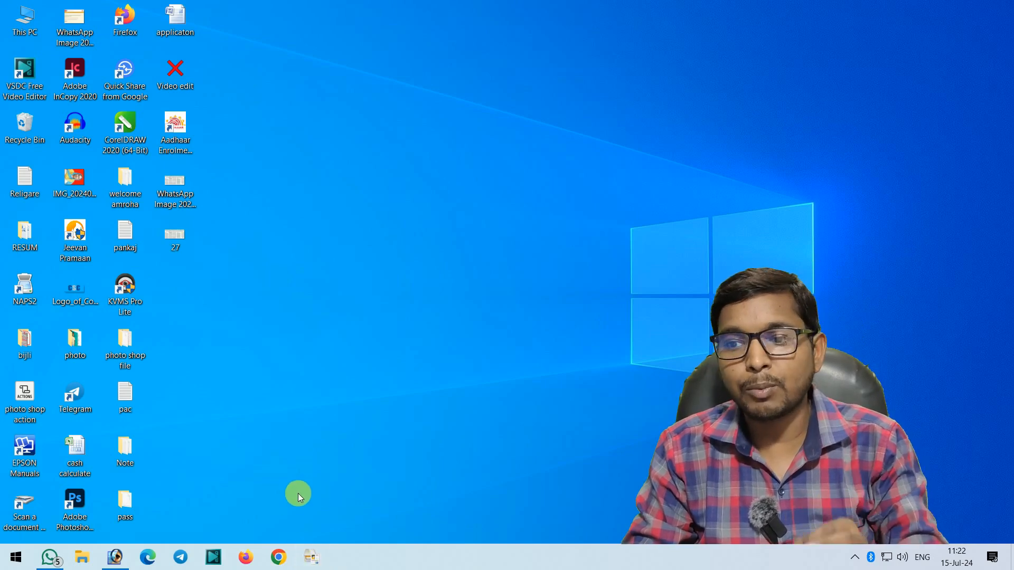
- Open a Chrome window and switch to a Guest browsing session
left_click(284, 562)
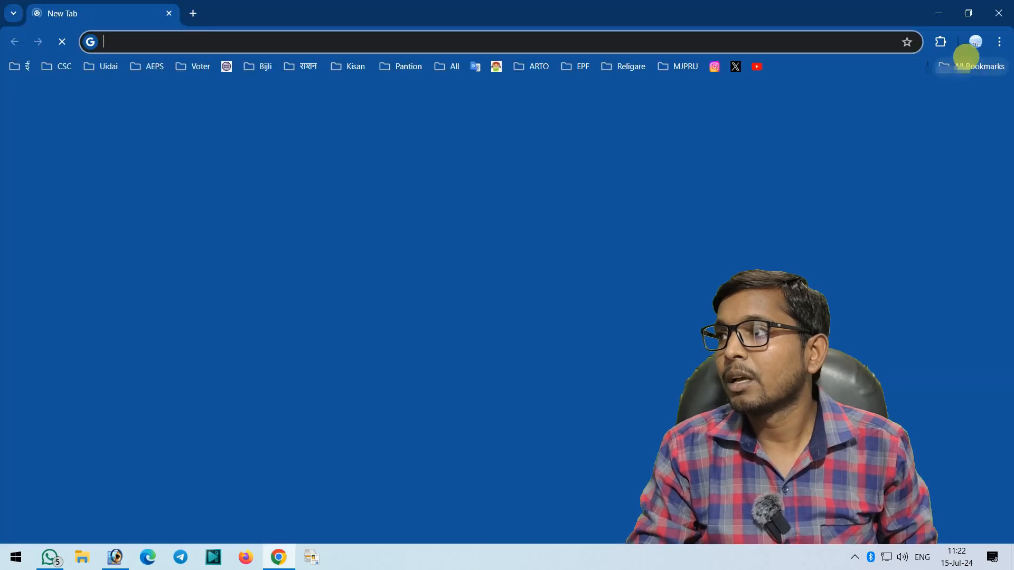
left_click(975, 42)
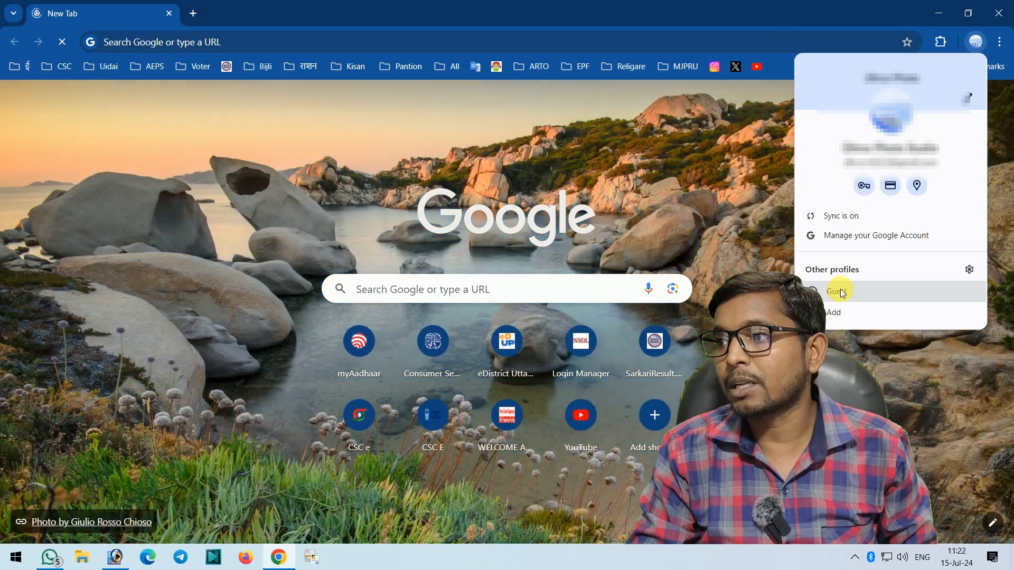
left_click(838, 292)
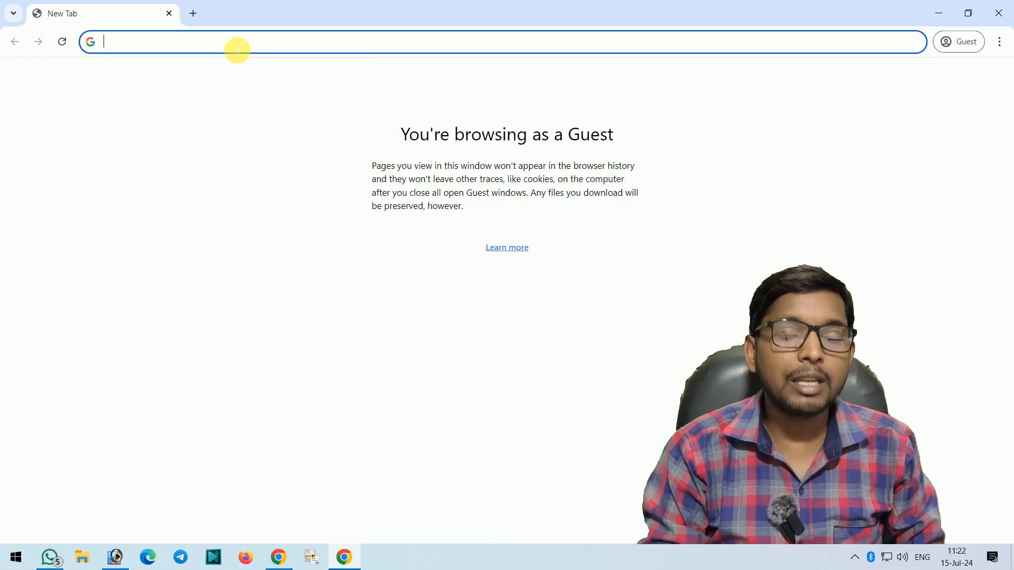
- Search the web for "udid" and open the UDID registration form on the swavlambancard.gov.in site
type("udid")
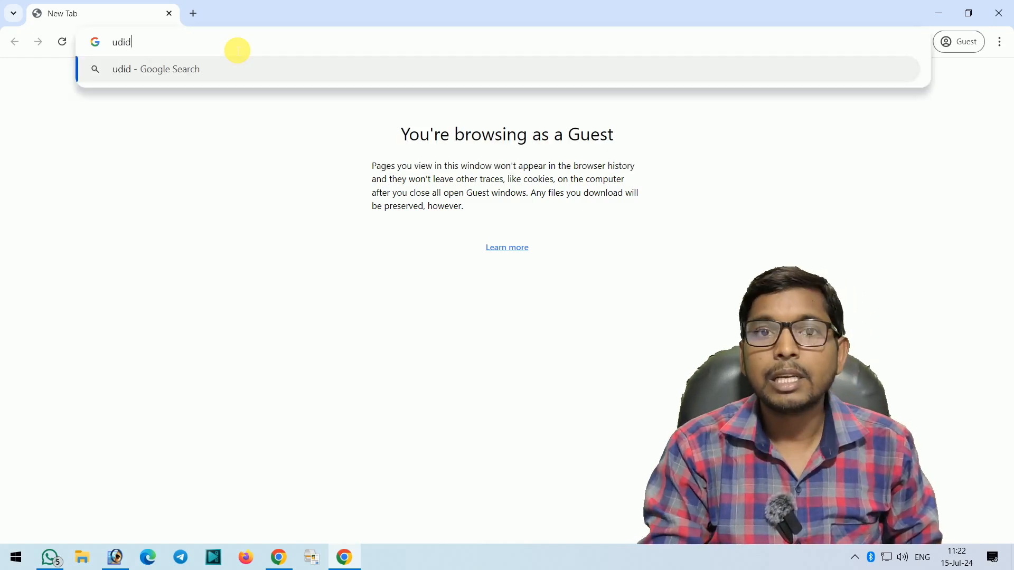
key("Return")
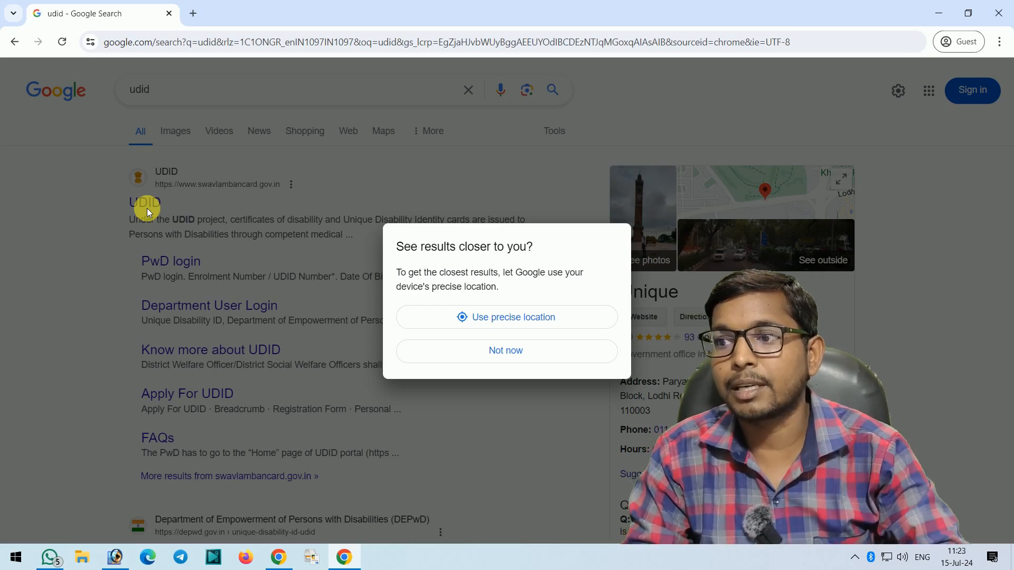
left_click(537, 349)
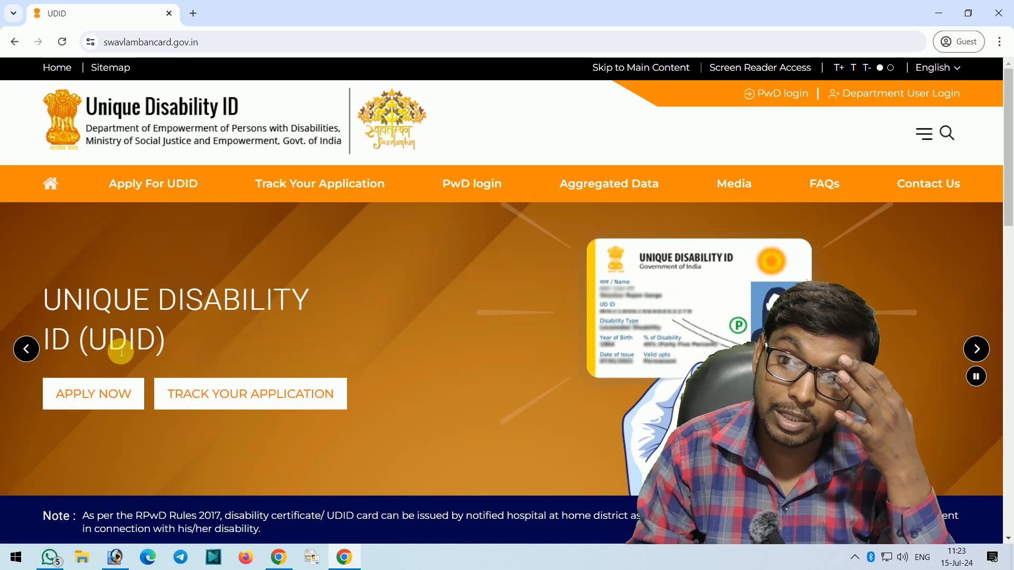
left_click(94, 395)
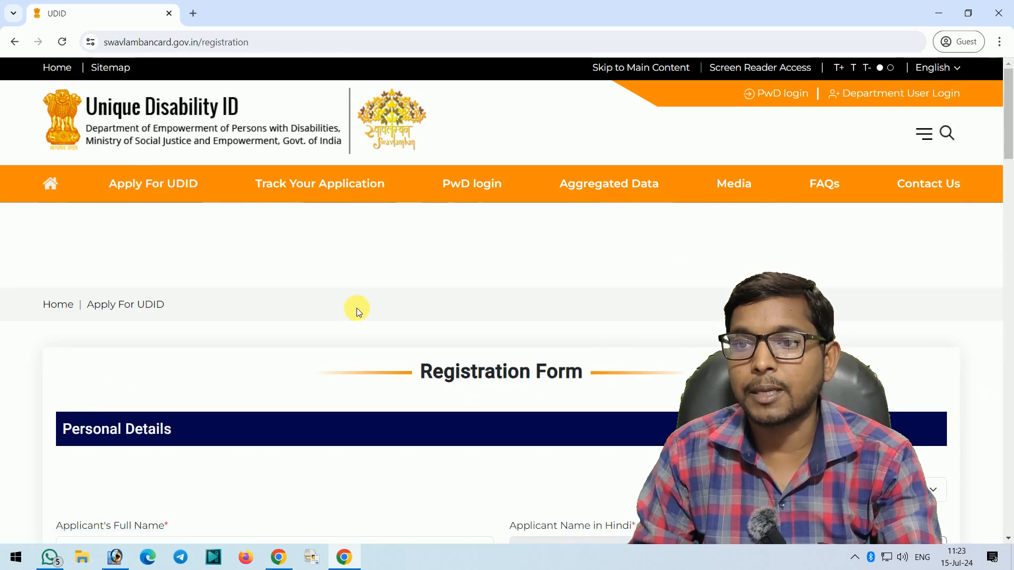
- Examine the regional language choices and the applicant's full name fields under Personal Details
scroll(419, 271, "down", 3)
scroll(499, 249, "down", 4)
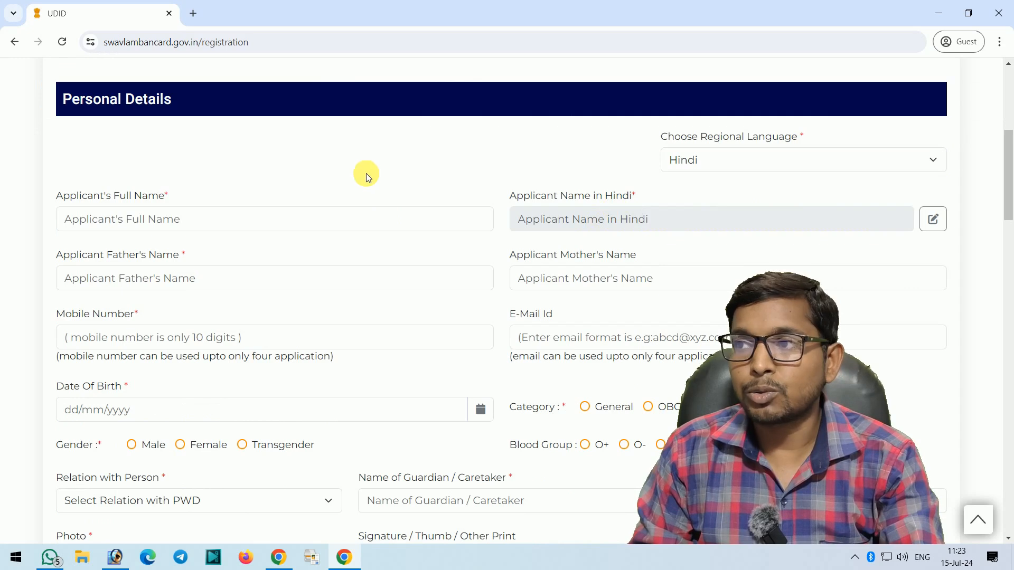
left_click(698, 160)
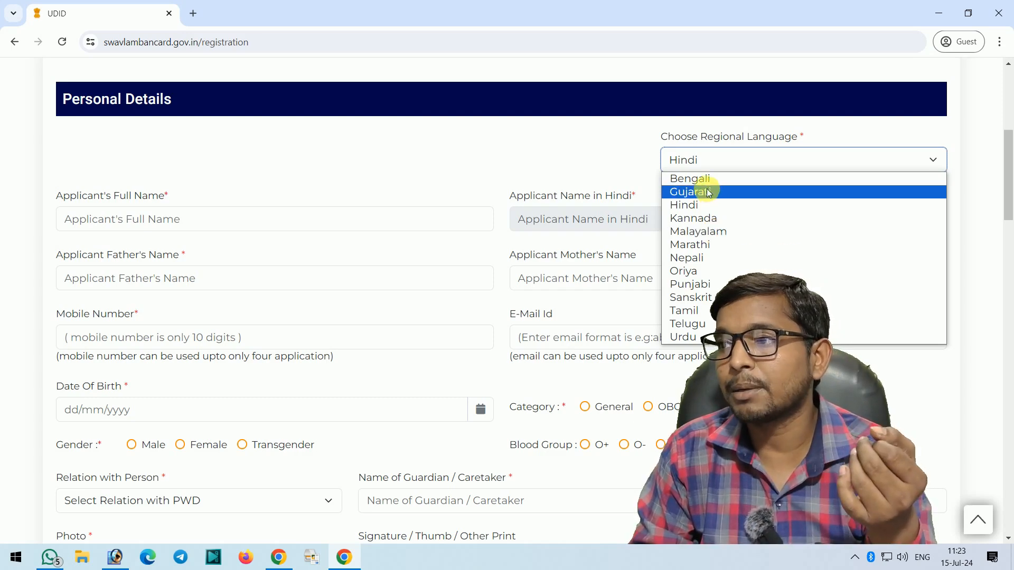
left_click(563, 179)
left_click(157, 228)
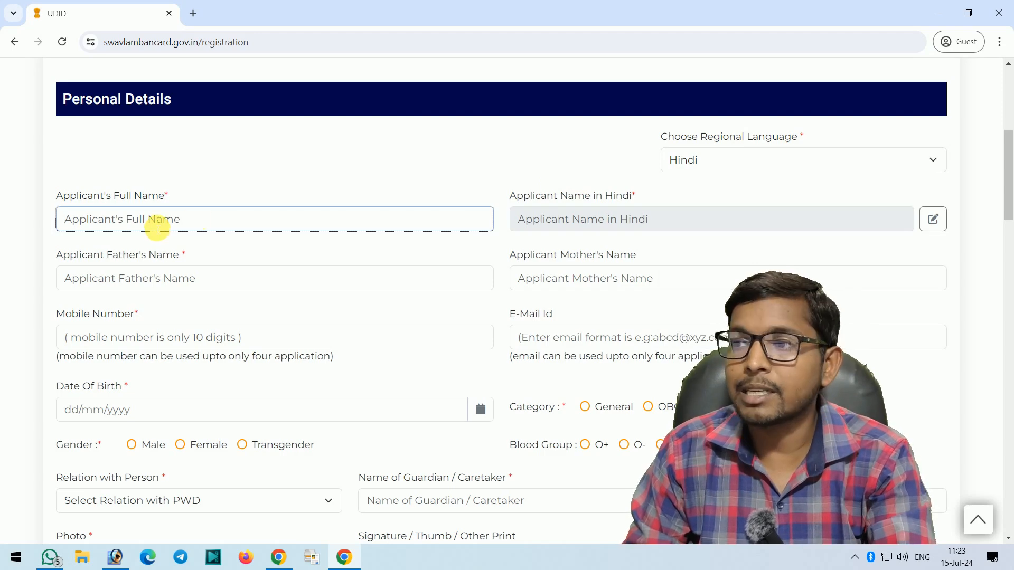
left_click(670, 220)
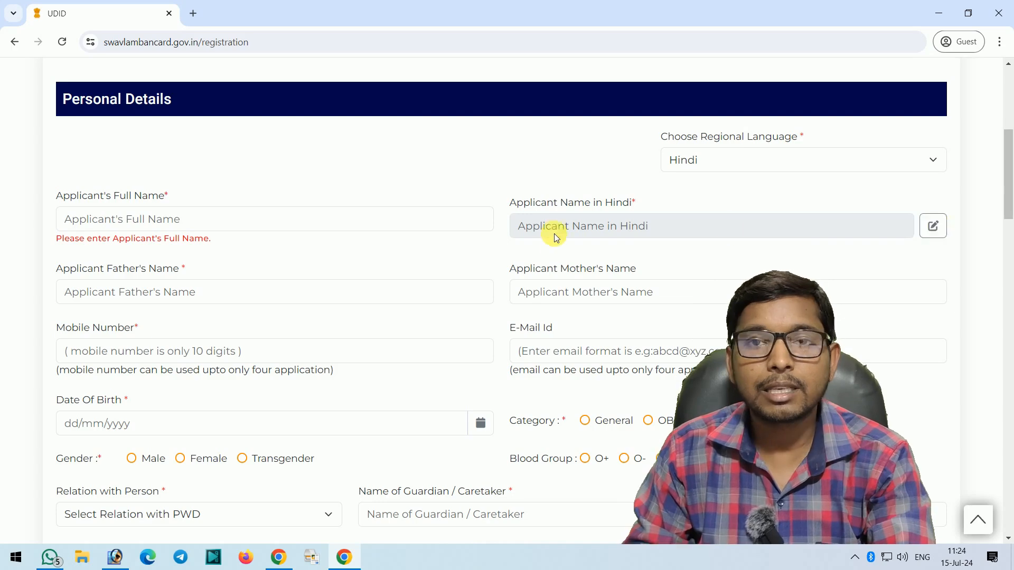
- Examine the father's name, mother's name and mobile number fields of the registration form
scroll(375, 246, "down", 1)
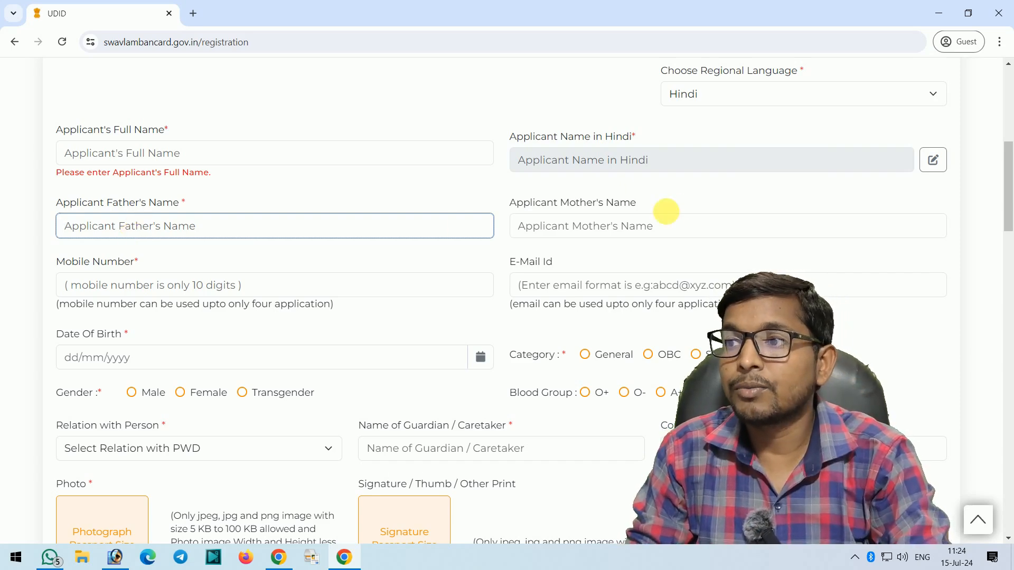
left_click(606, 228)
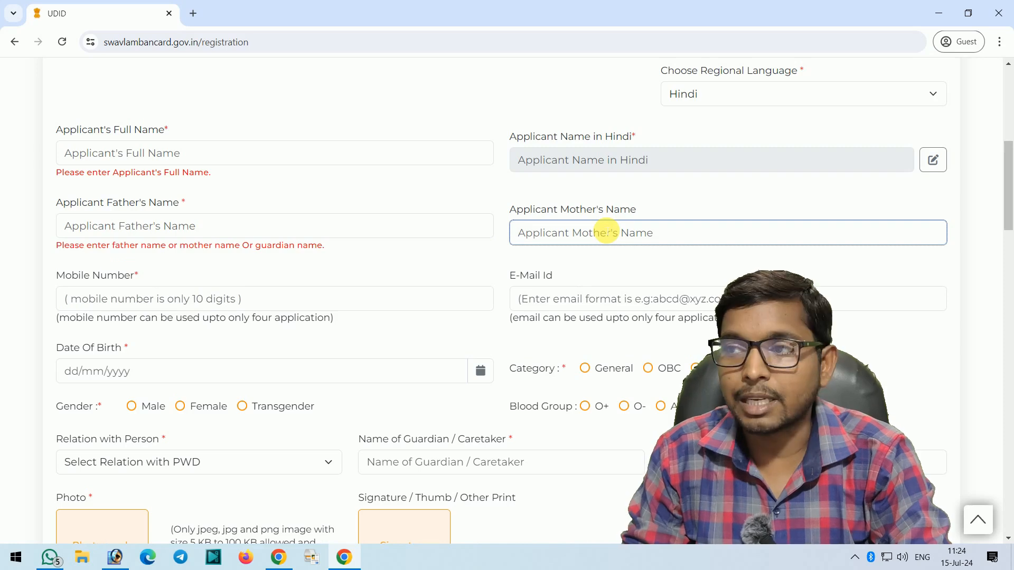
left_click(210, 293)
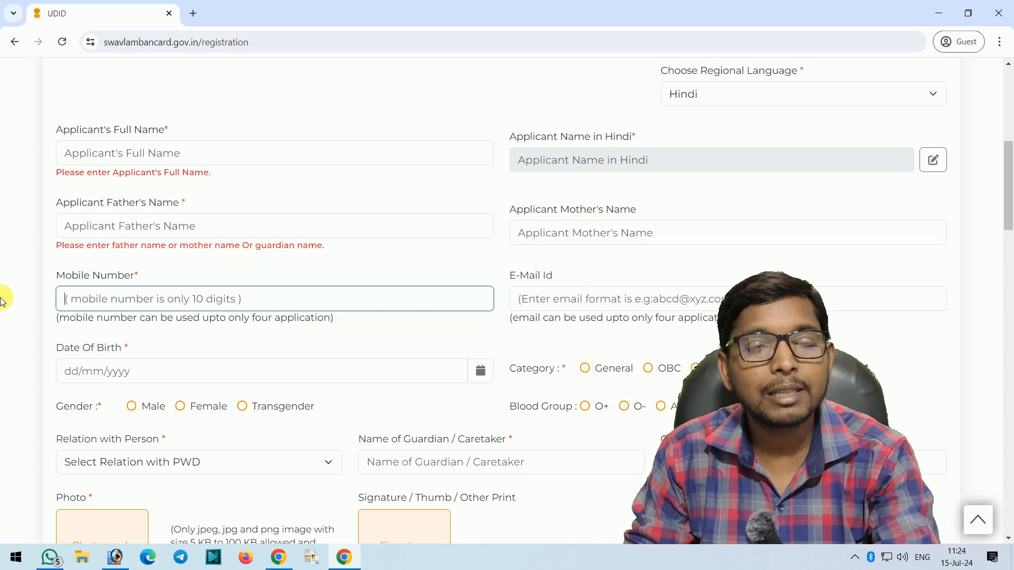
left_click(280, 317)
- Review the date of birth, category, gender and blood group fields under Personal Details
scroll(294, 295, "down", 2)
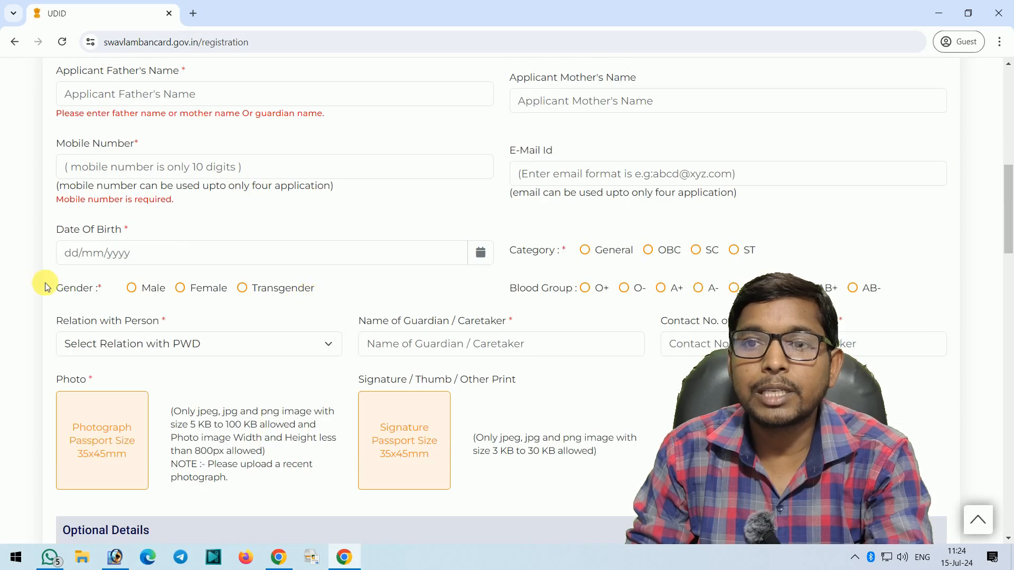
left_click(73, 252)
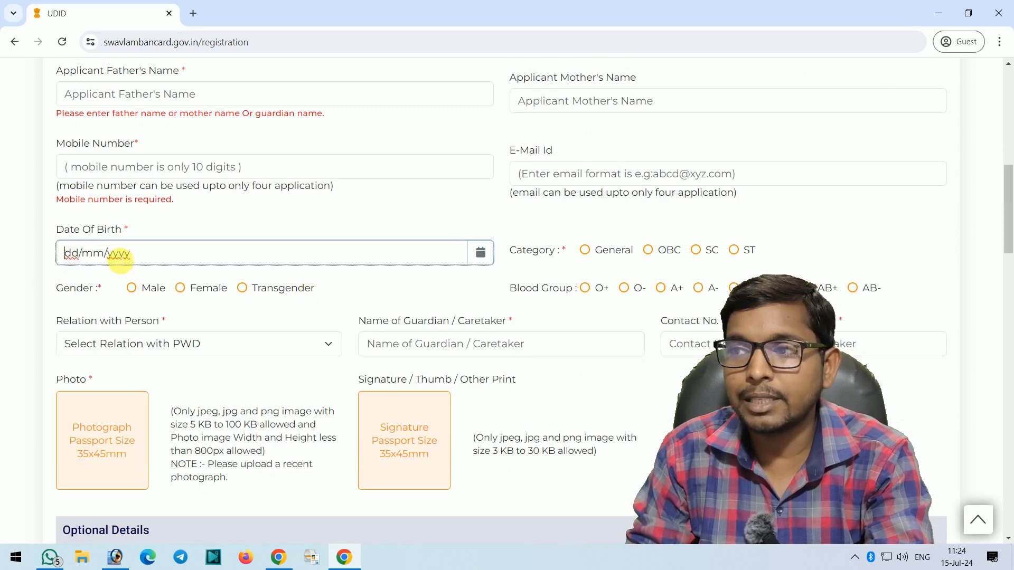
left_click_drag(525, 224, 776, 262)
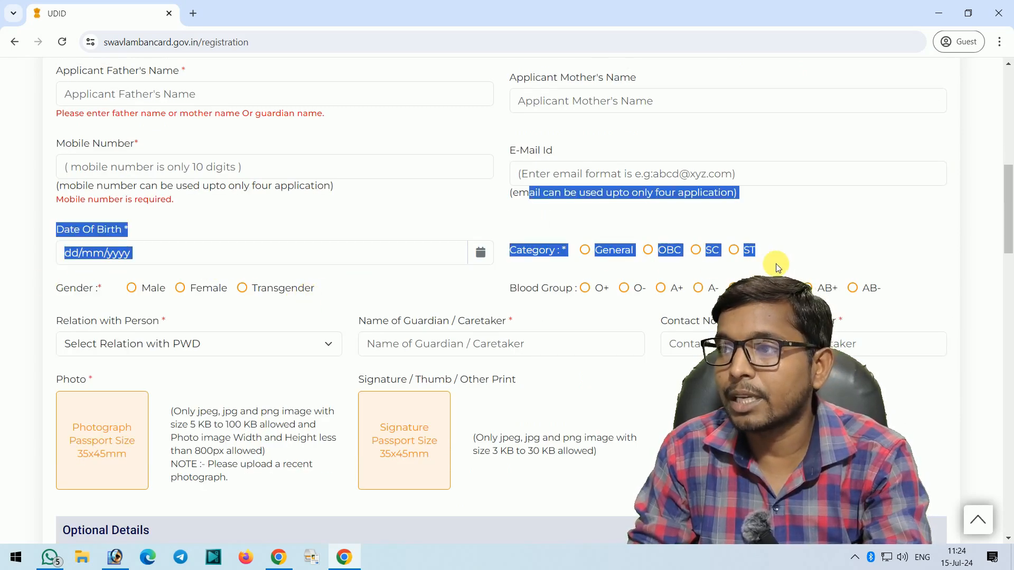
left_click(796, 246)
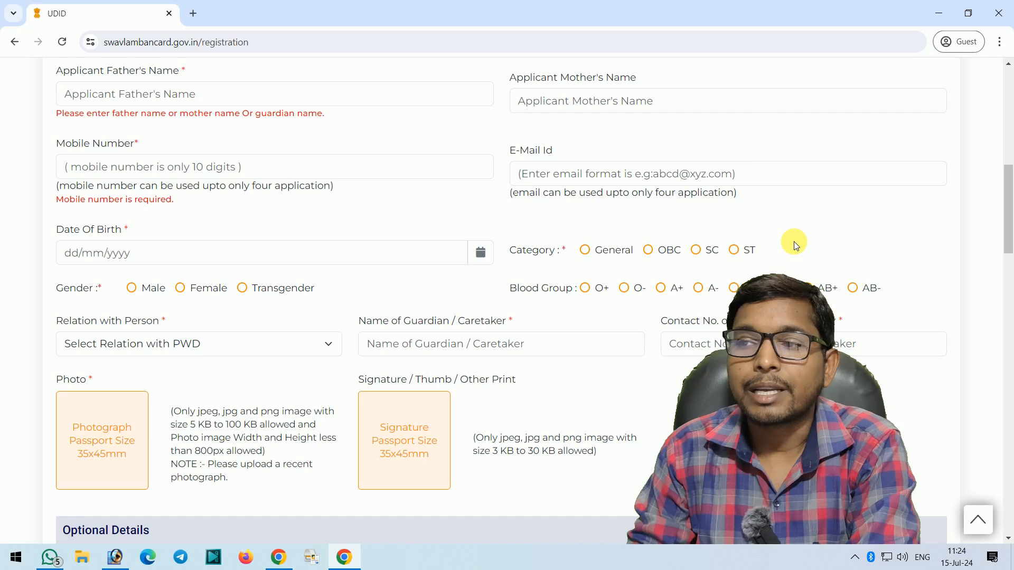
left_click_drag(669, 232, 351, 294)
left_click(350, 291)
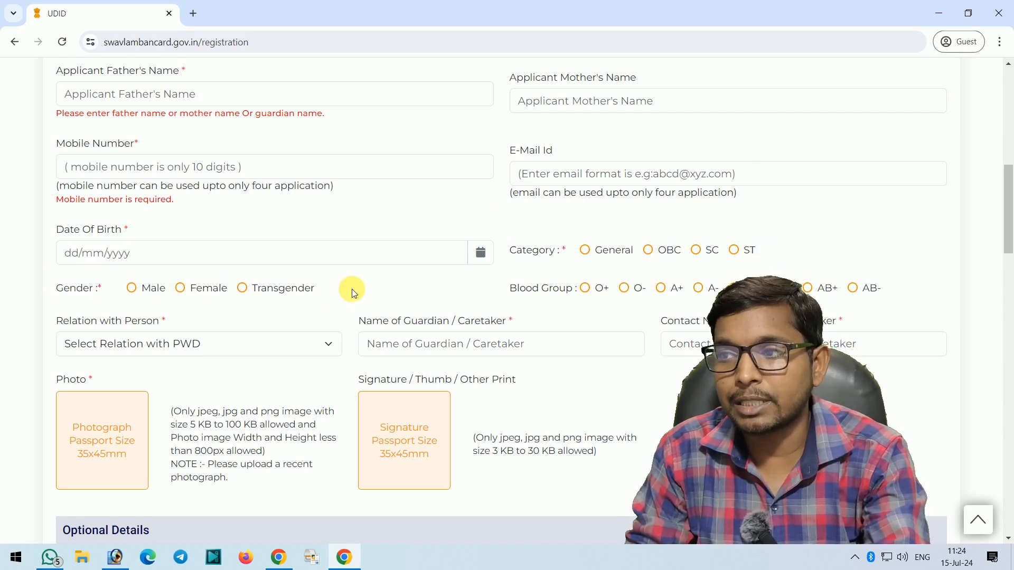
left_click_drag(511, 289, 896, 295)
left_click(876, 288)
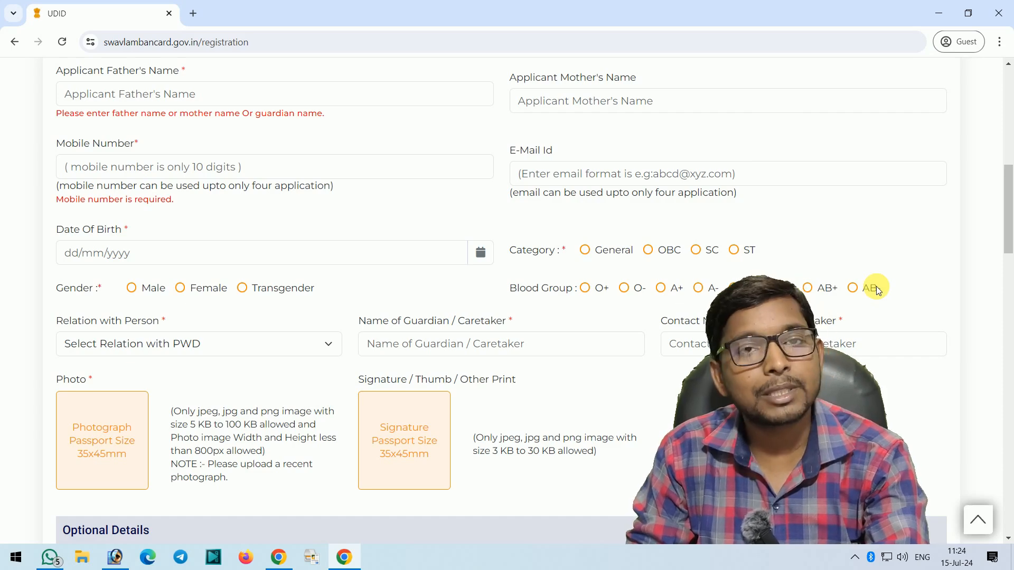
- Examine the relation options, the guardian name and contact fields, and the signature upload requirements
scroll(615, 331, "down", 3)
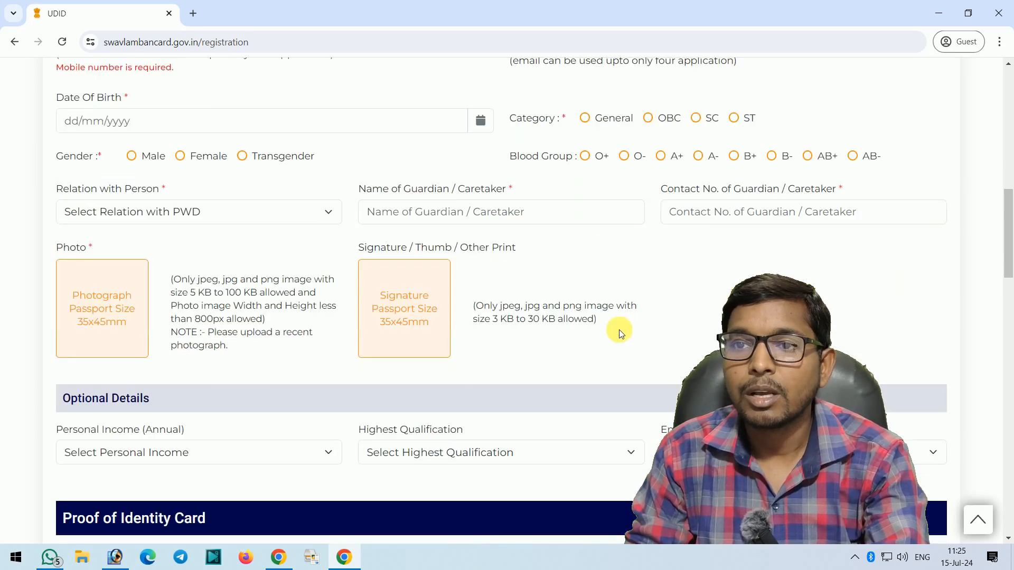
left_click(171, 214)
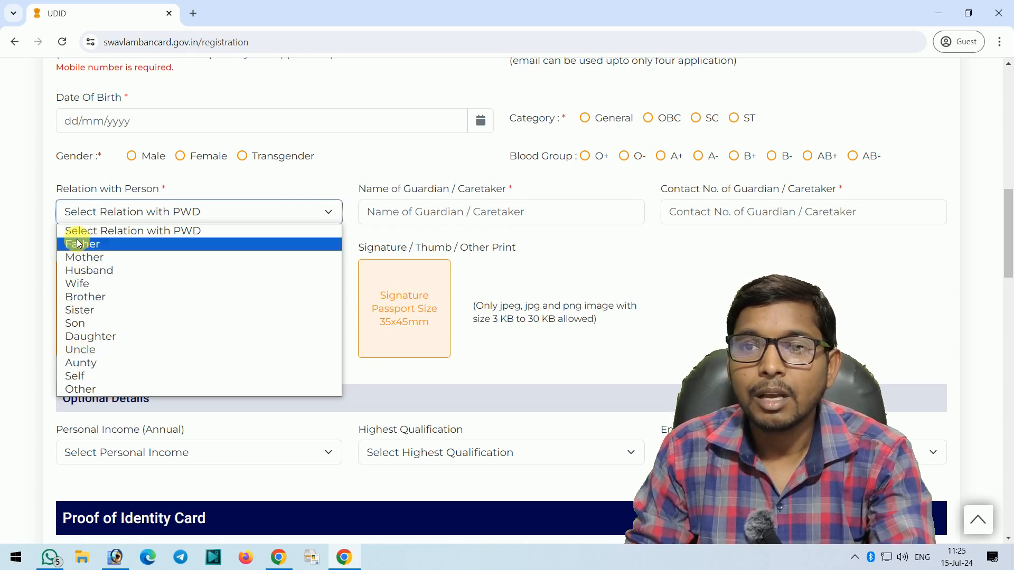
left_click(443, 213)
left_click(644, 260)
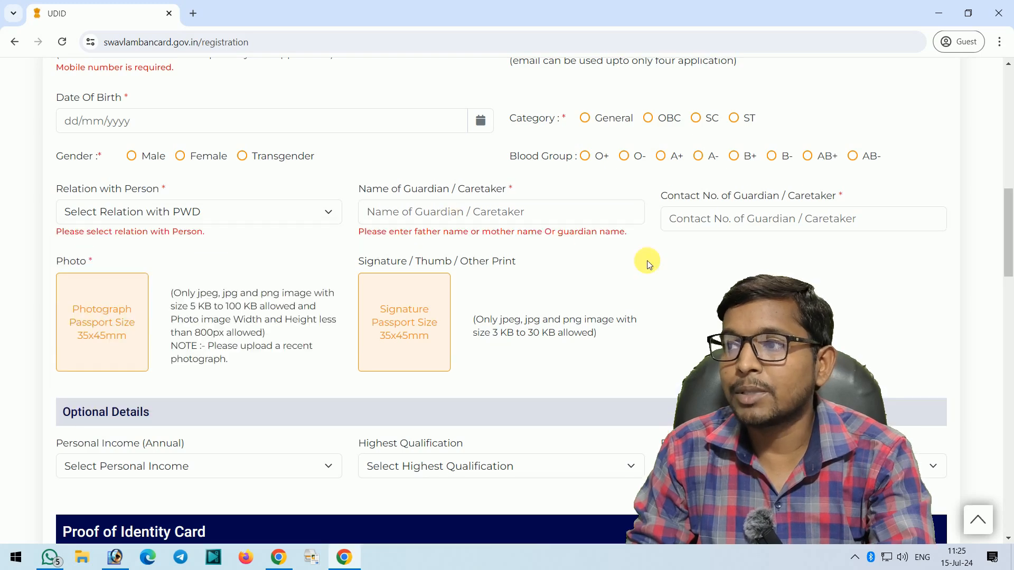
left_click(739, 228)
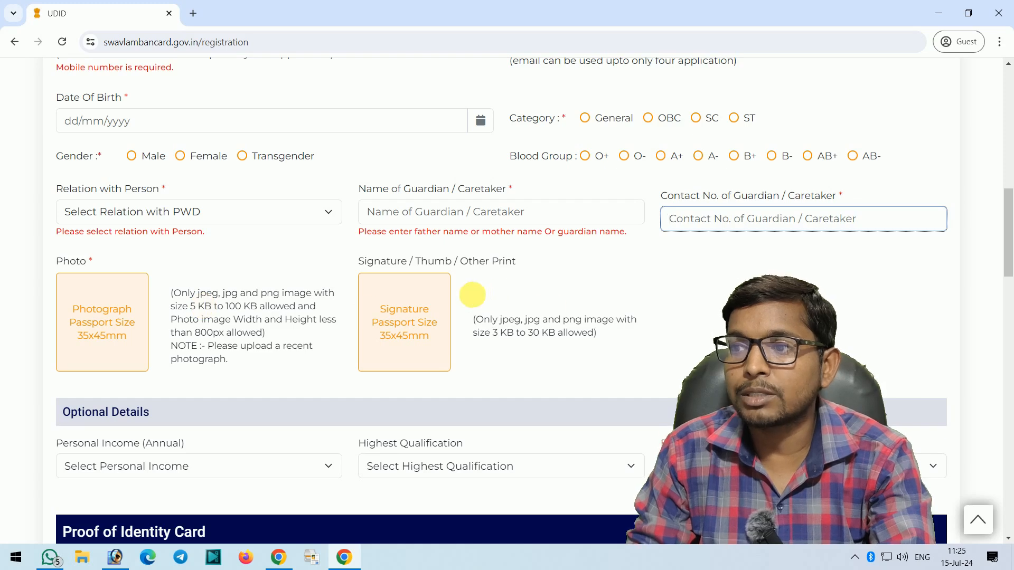
mouse_move(470, 294)
left_mouse_down()
mouse_move(595, 344)
mouse_move(646, 347)
left_mouse_up()
left_click(577, 331)
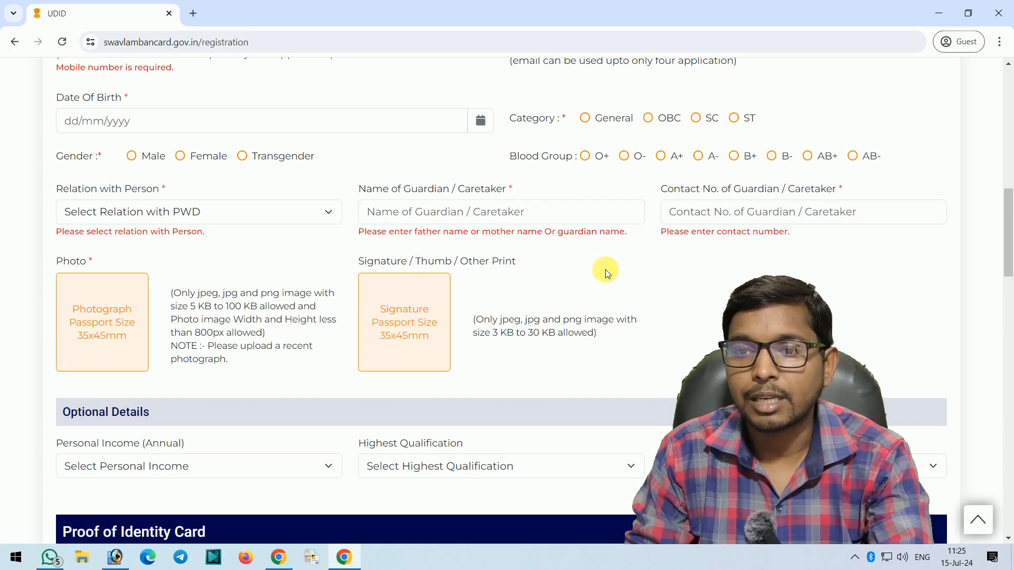
- Review the available choices for annual personal income, highest qualification and employment status under Optional Details
scroll(606, 270, "down", 5)
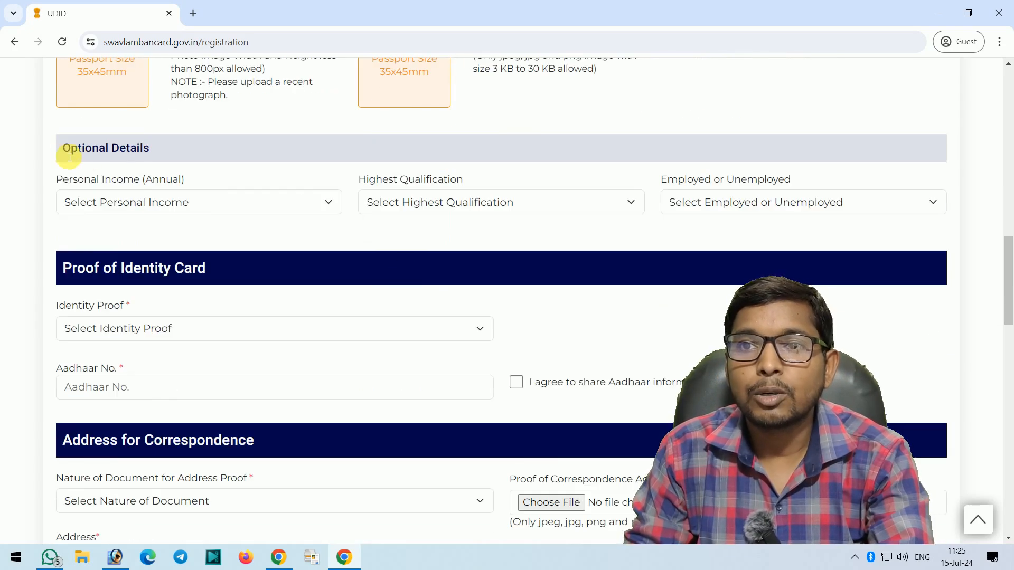
left_click(159, 207)
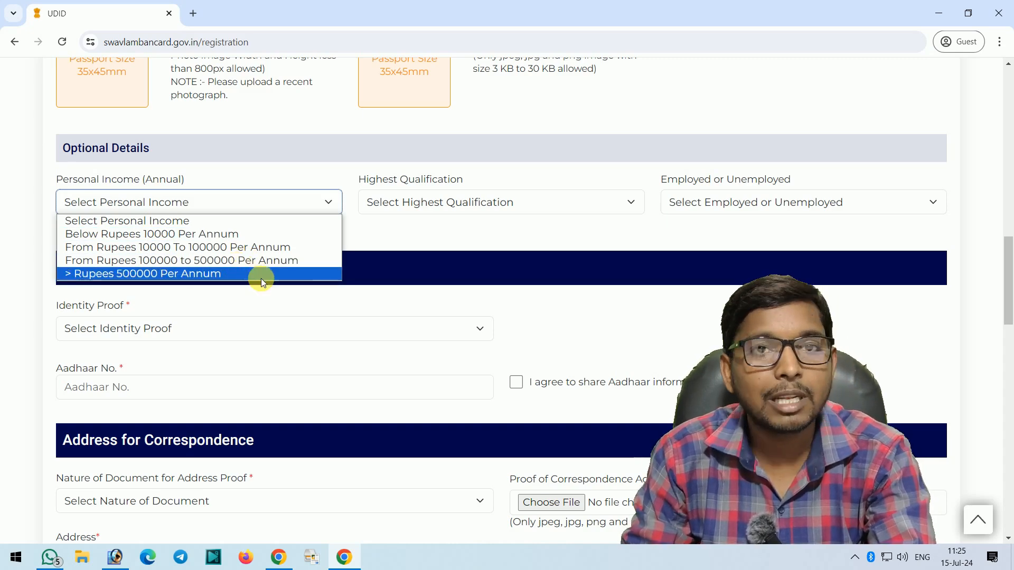
left_click(407, 256)
left_click(417, 211)
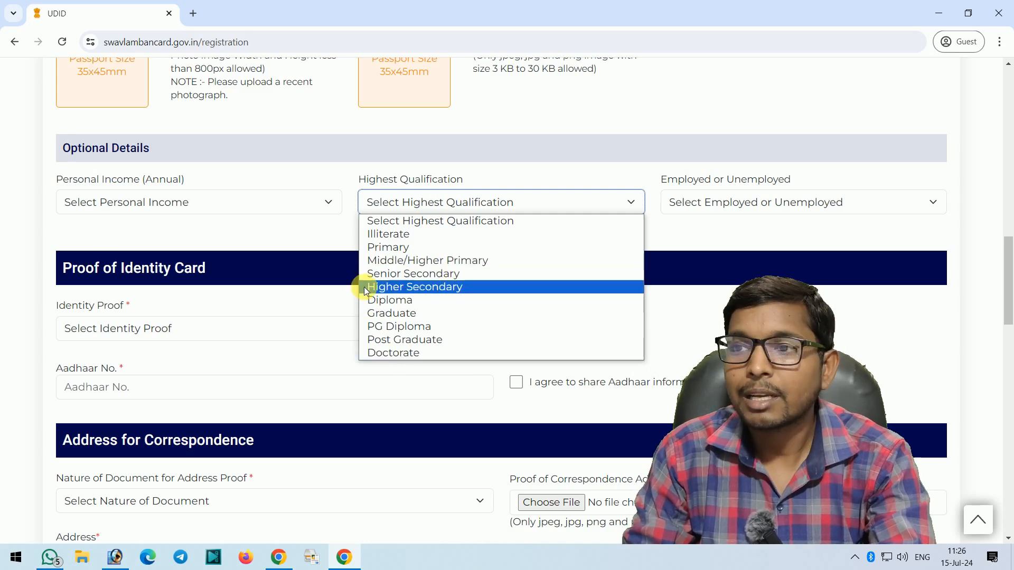
left_click(347, 247)
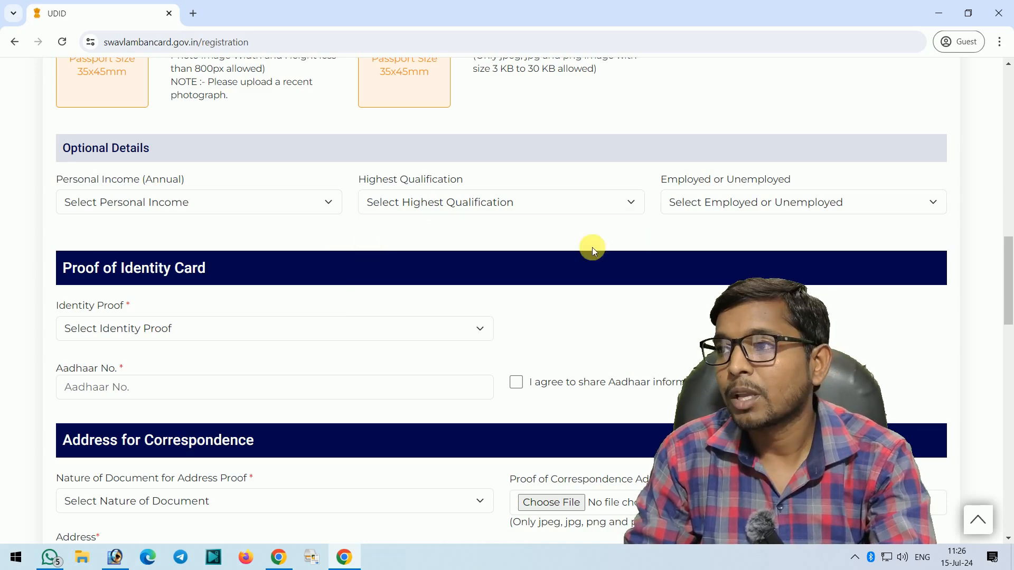
left_click(751, 209)
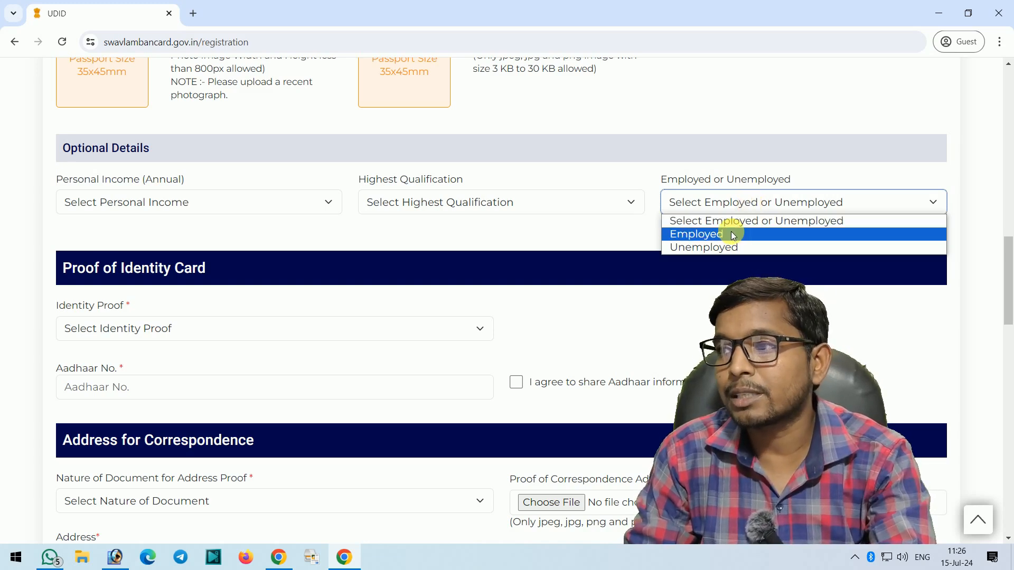
left_click(599, 246)
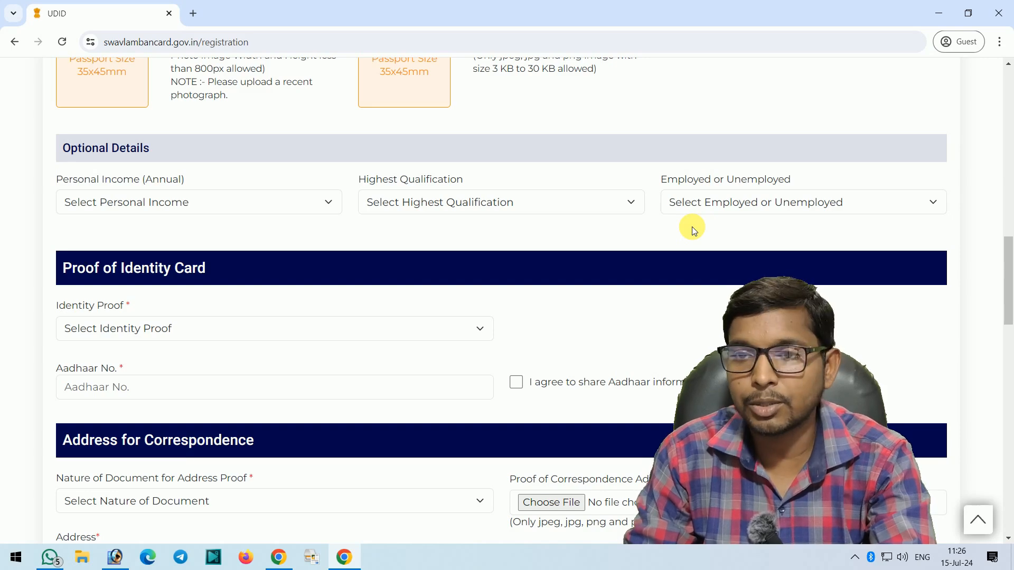
- Examine the accepted identity proof documents in the Proof of Identity Card section
scroll(258, 217, "down", 2)
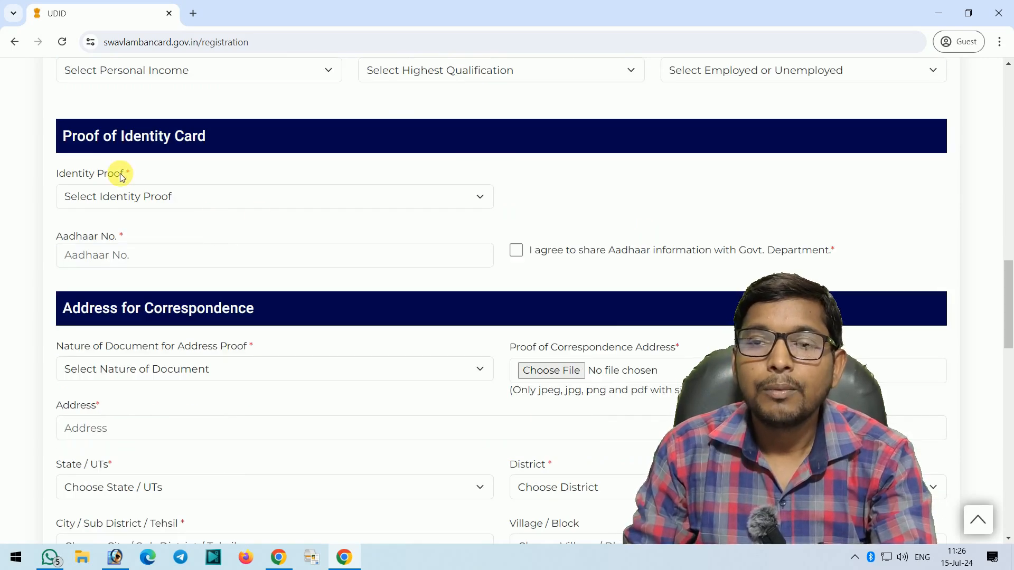
left_click_drag(59, 136, 305, 131)
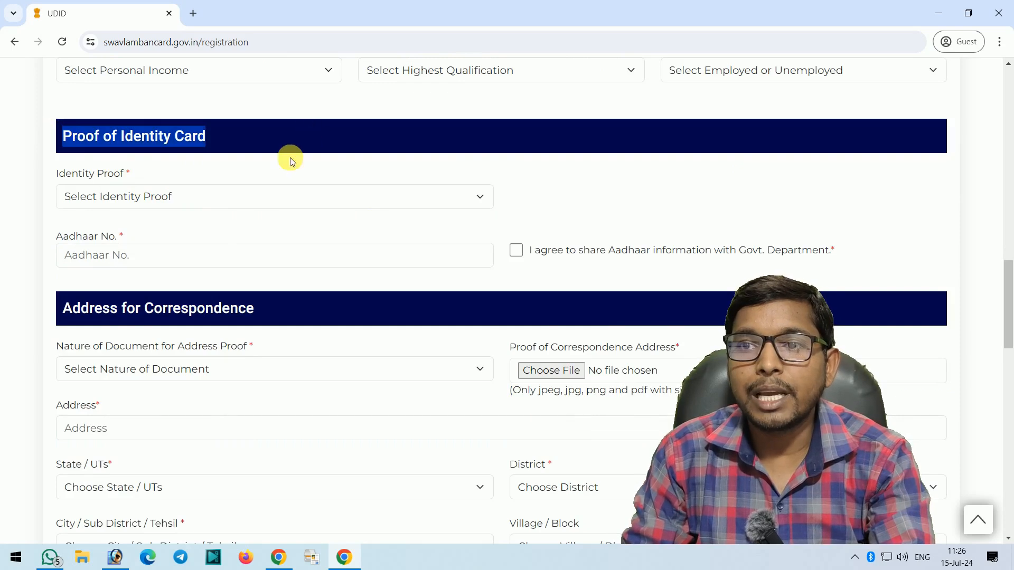
left_click(230, 193)
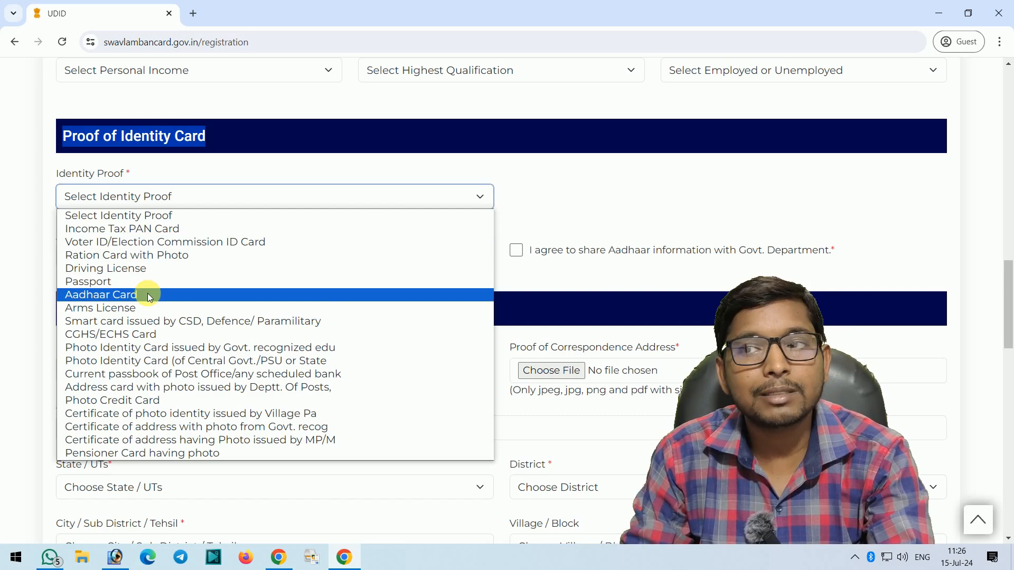
left_click(20, 245)
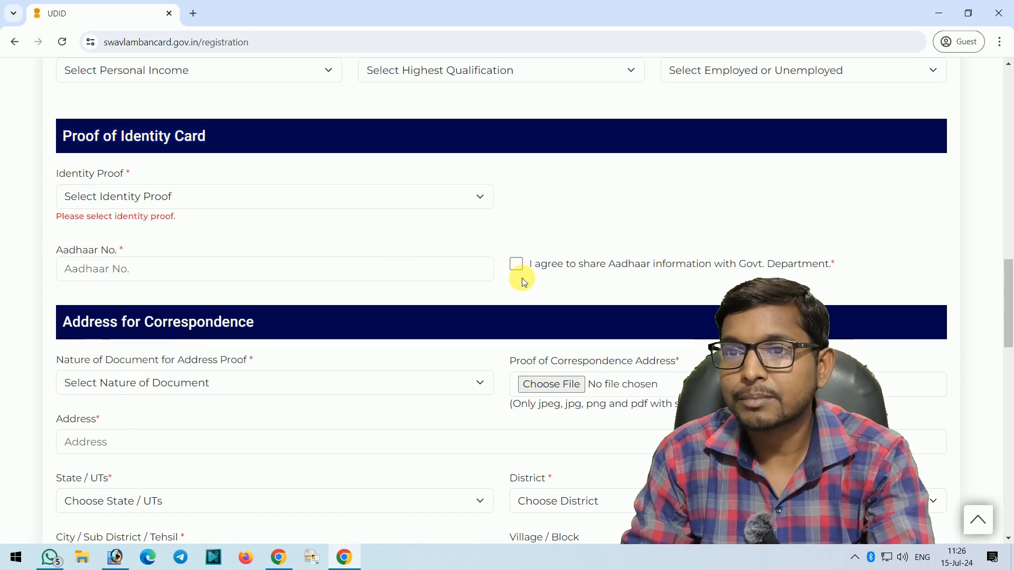
- Agree to share the Aadhaar information with the government department in the Proof of Identity Card section
left_click(71, 269)
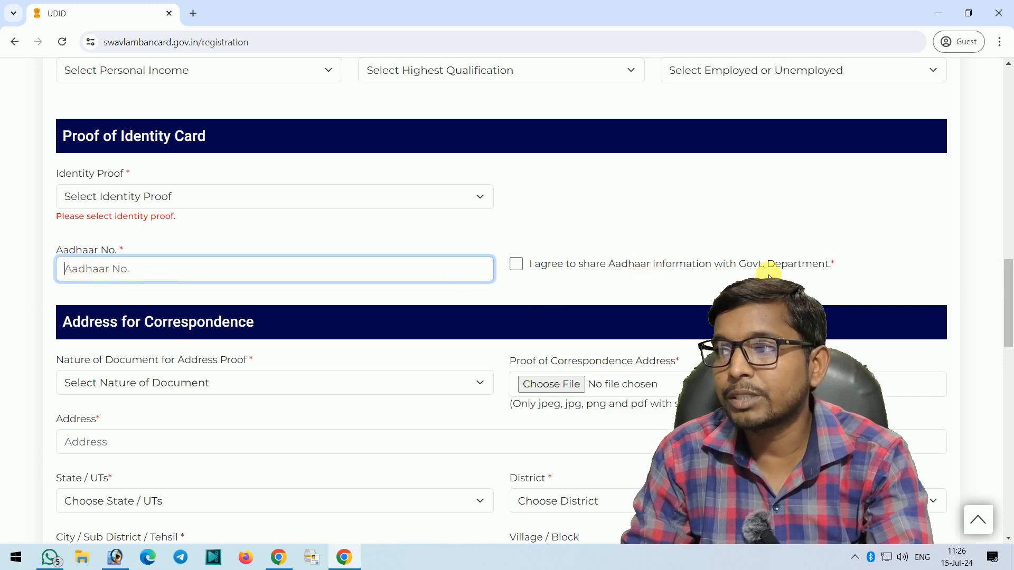
left_click(517, 267)
- Choose Aadhaar card as the nature of document for address proof under Address for Correspondence
scroll(546, 298, "down", 2)
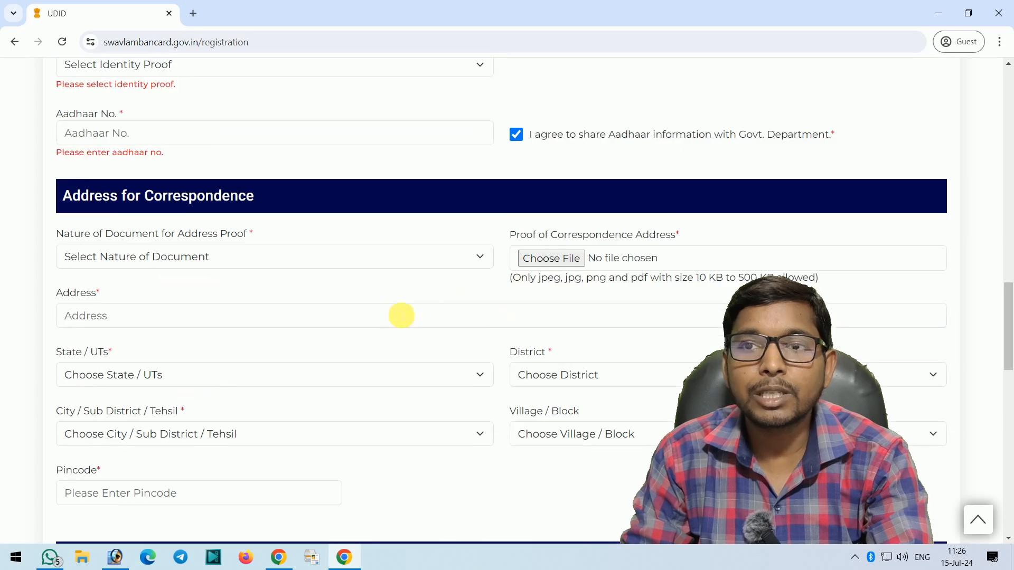
left_click(149, 262)
left_click(149, 263)
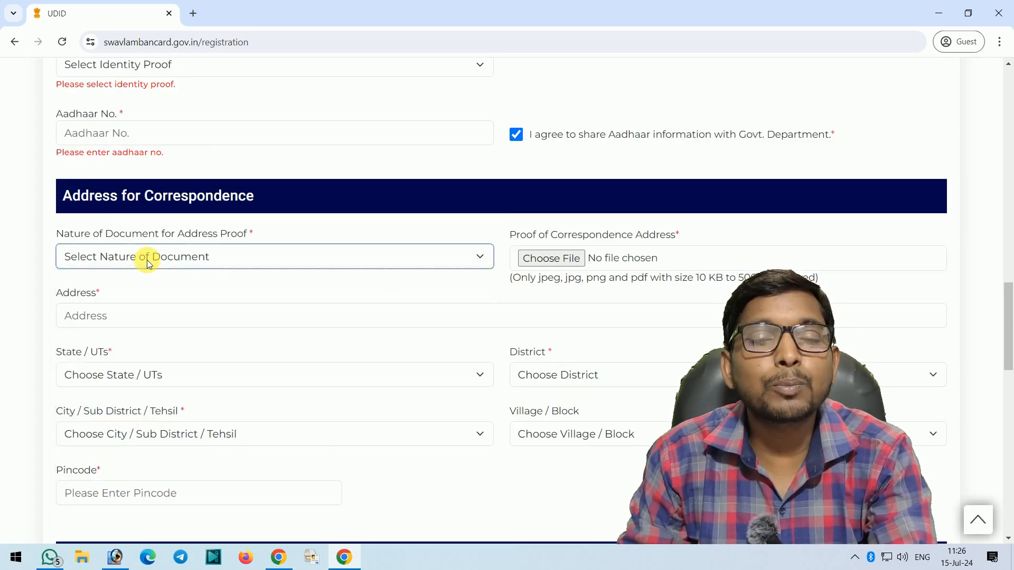
left_click(148, 264)
left_click(140, 275)
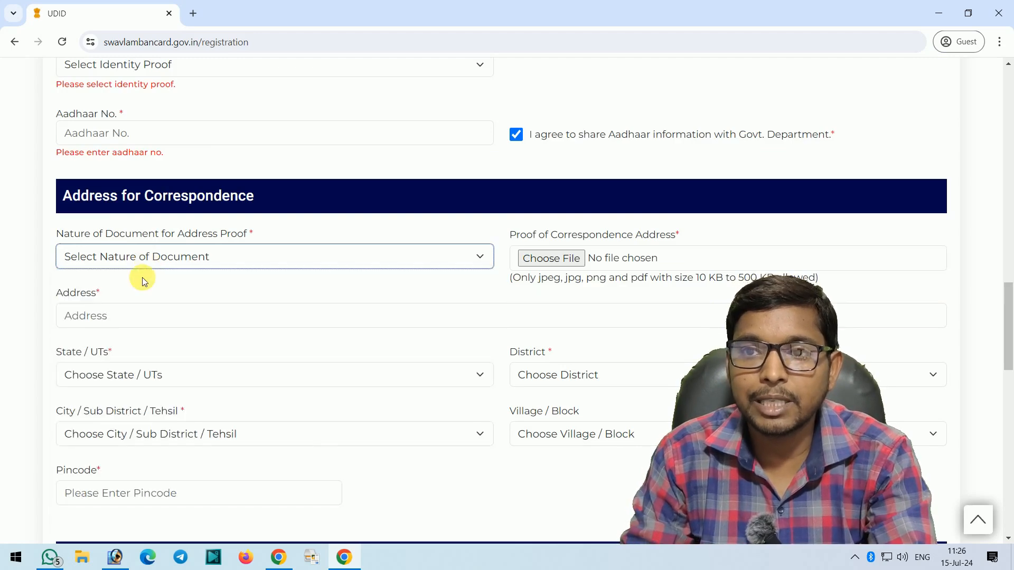
left_click(127, 318)
left_click(134, 263)
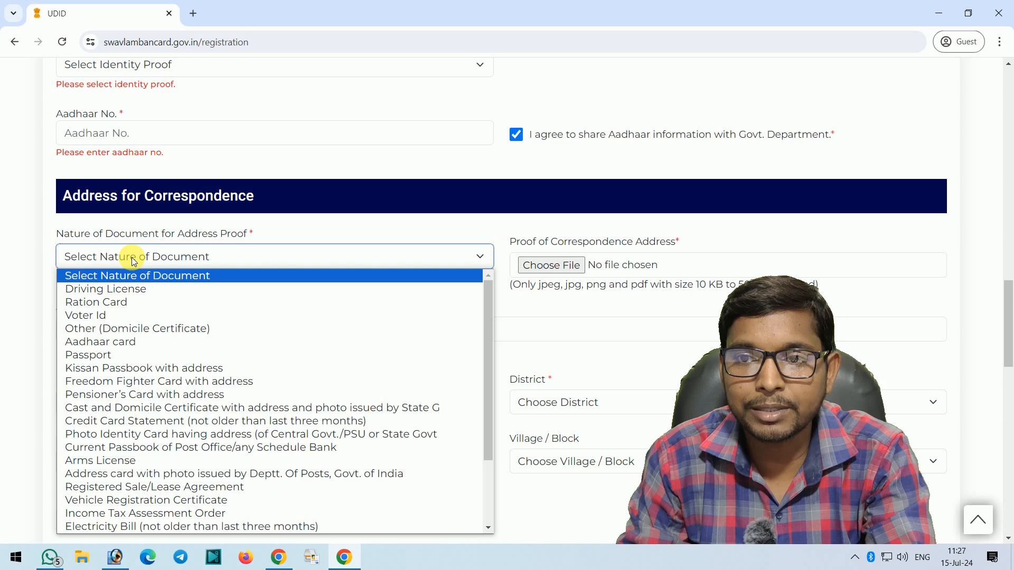
left_click(118, 347)
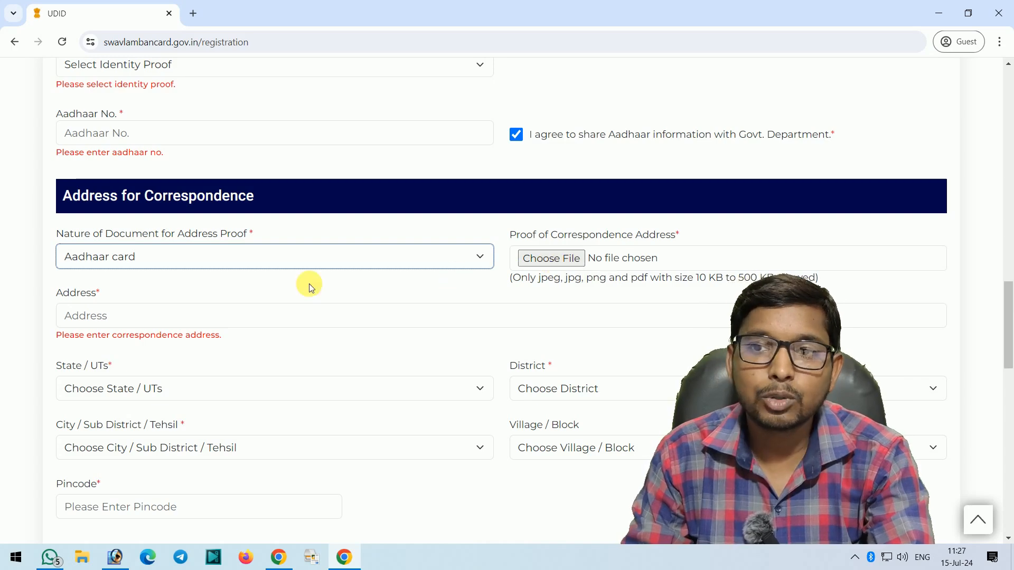
- Set the correspondence address's state to Uttar Pradesh and its district to Amroha
scroll(237, 281, "down", 1)
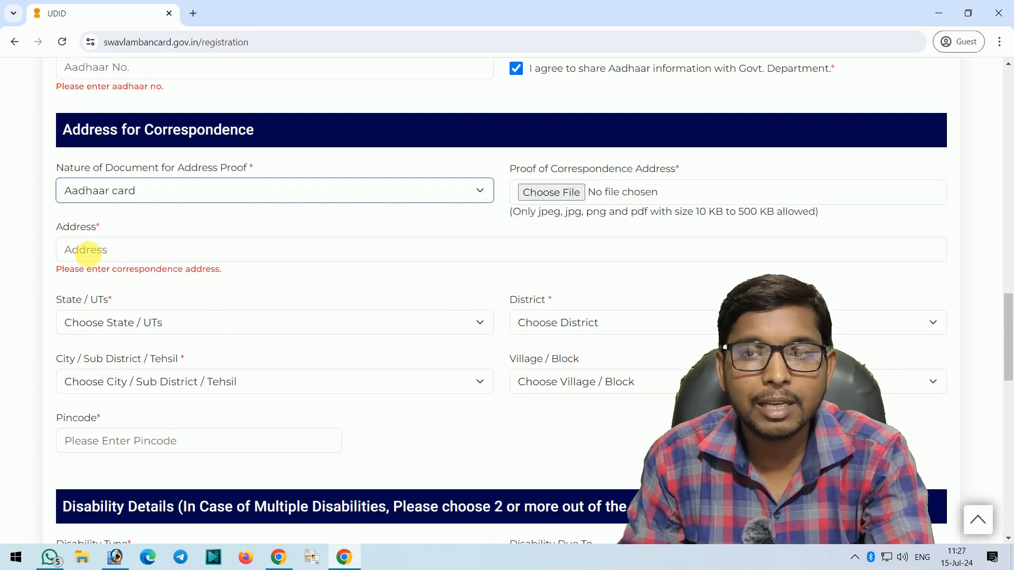
left_click(79, 323)
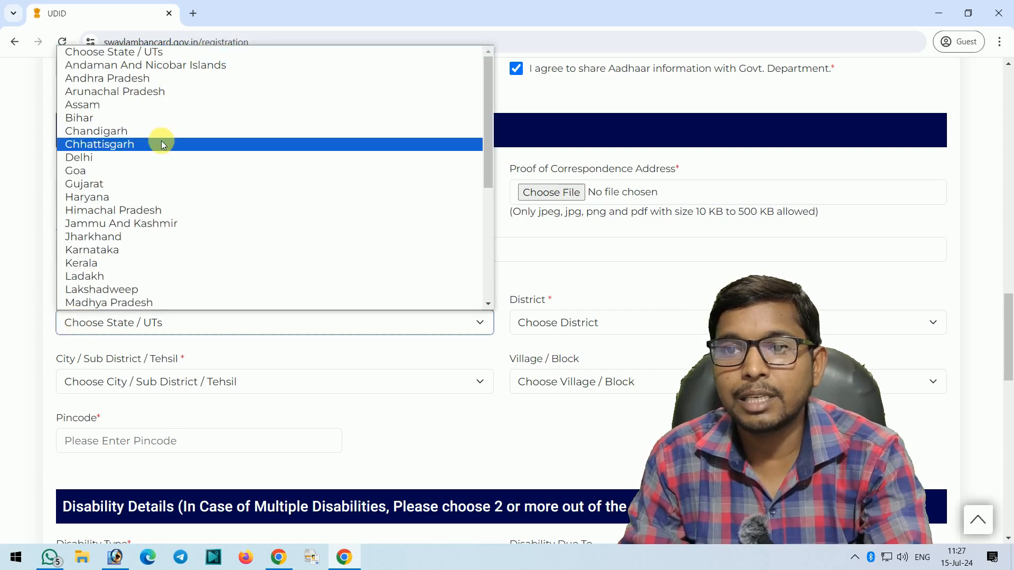
scroll(132, 264, "down", 5)
left_click(132, 276)
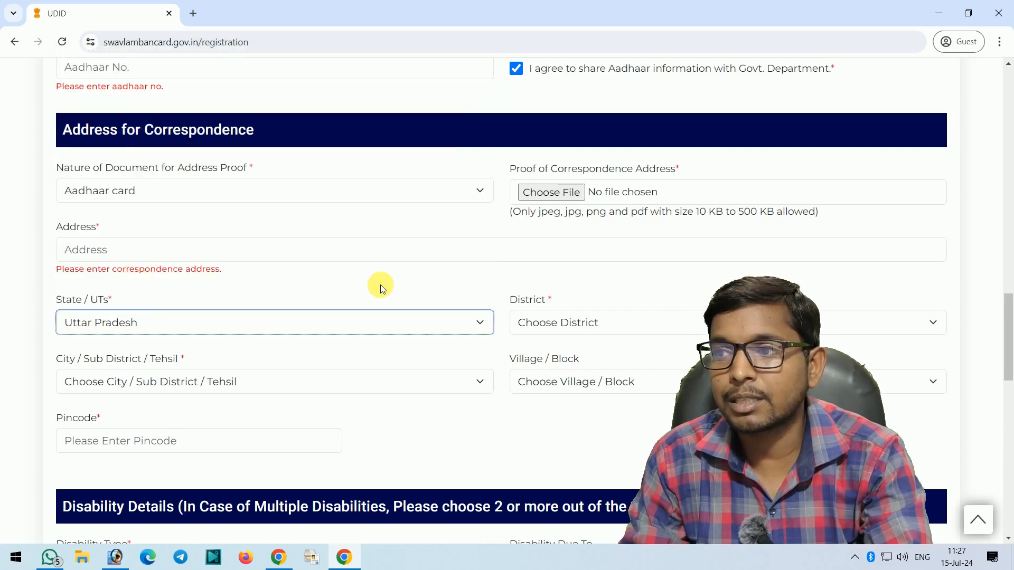
left_click(560, 324)
left_click(559, 118)
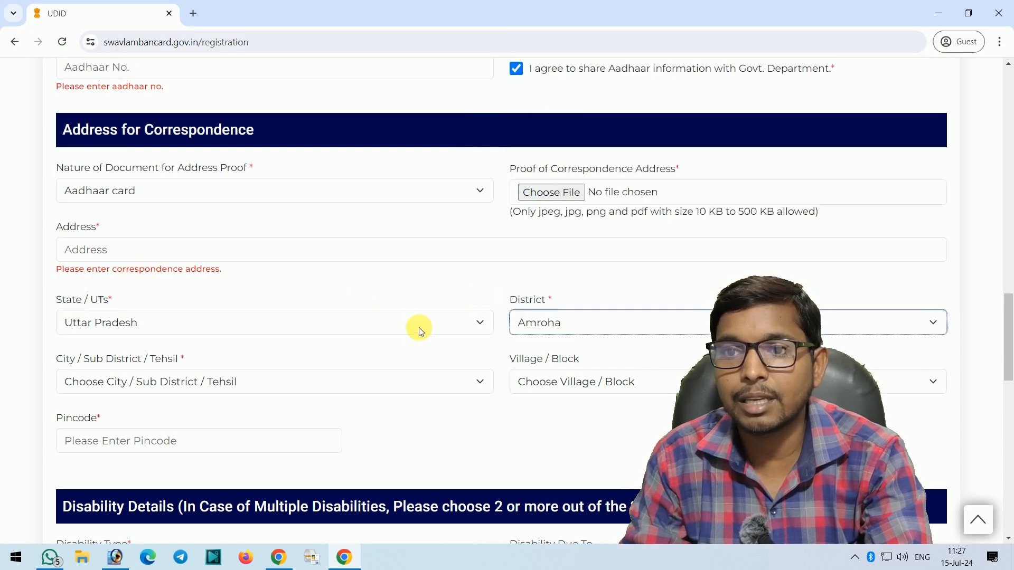
- Review the available choices for city / sub district / tehsil and for village / block without selecting any
left_click(105, 391)
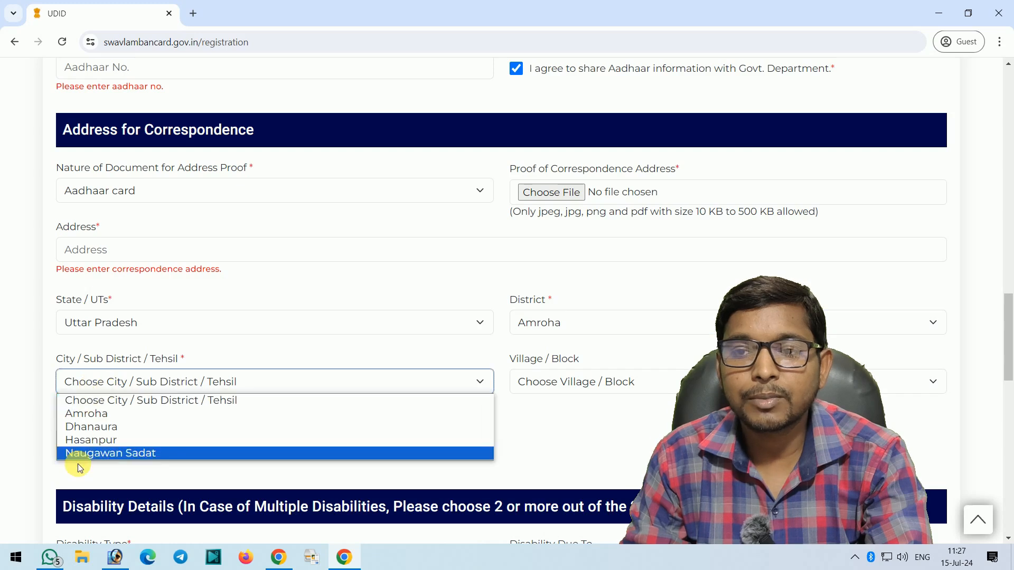
left_click(625, 438)
left_click(572, 396)
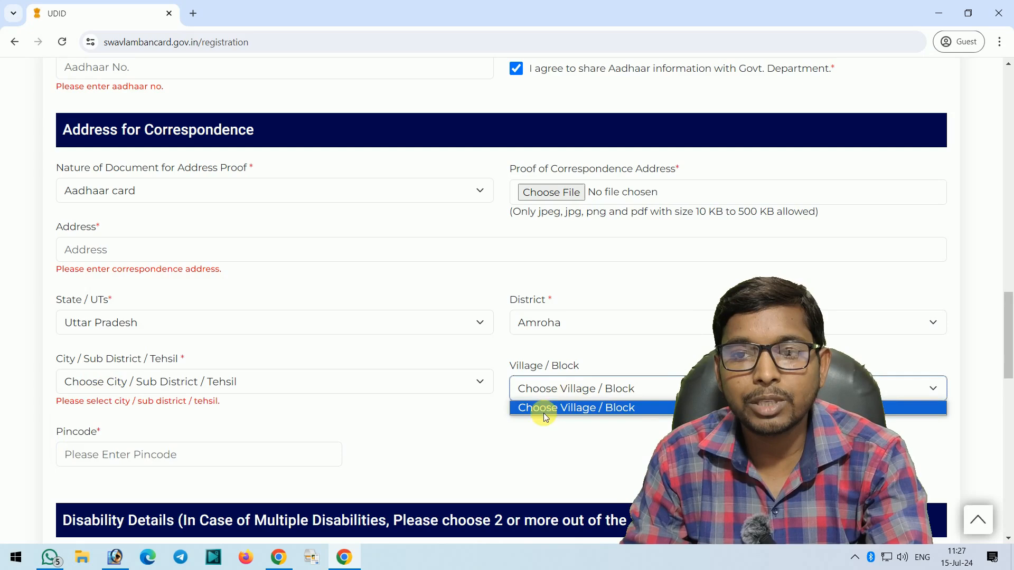
left_click(499, 442)
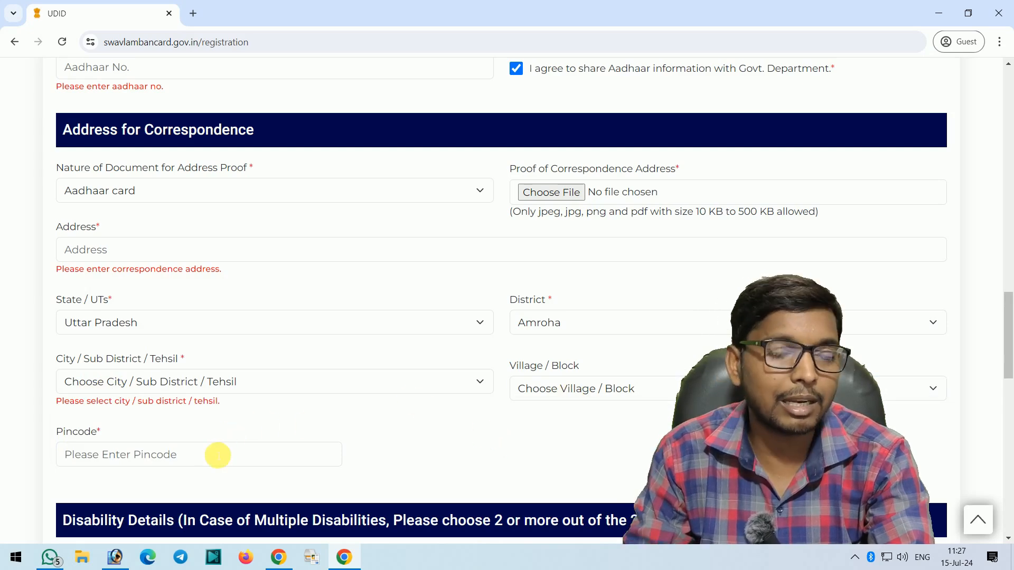
- Examine the list of selectable disability types under Disability Details
scroll(343, 391, "down", 5)
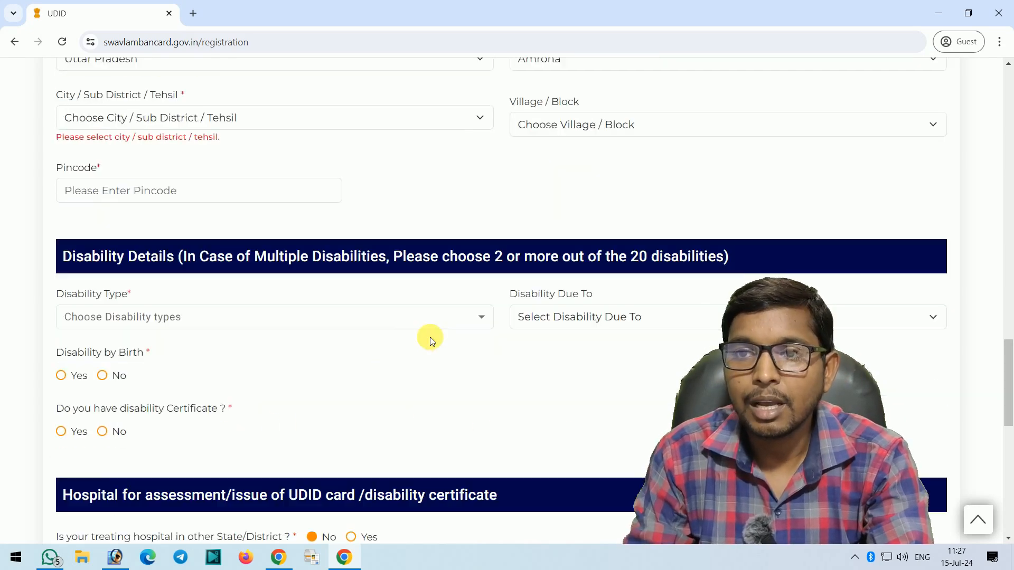
left_click_drag(65, 256, 127, 260)
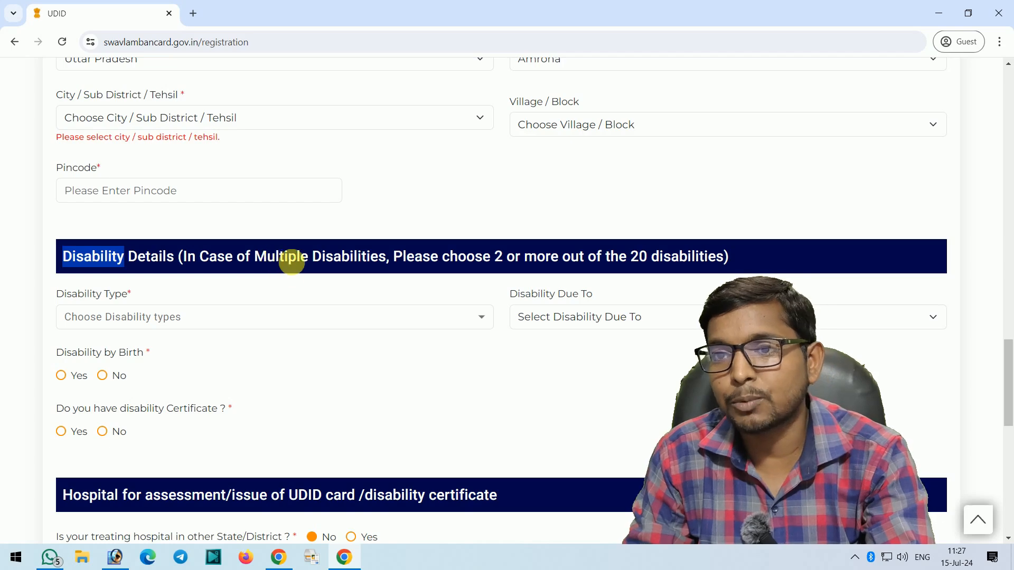
scroll(275, 261, "down", 1)
left_click(170, 251)
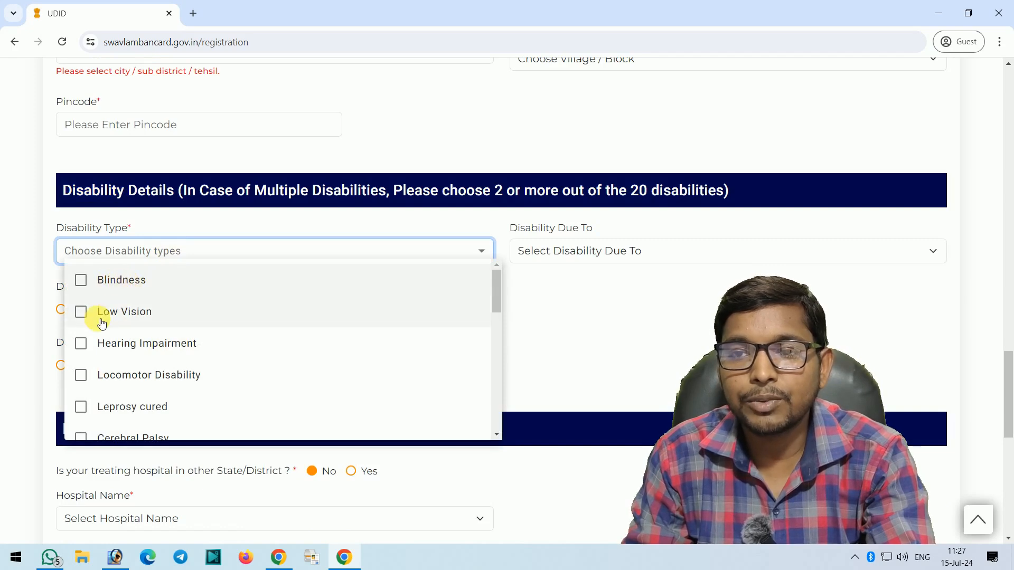
scroll(164, 343, "down", 4)
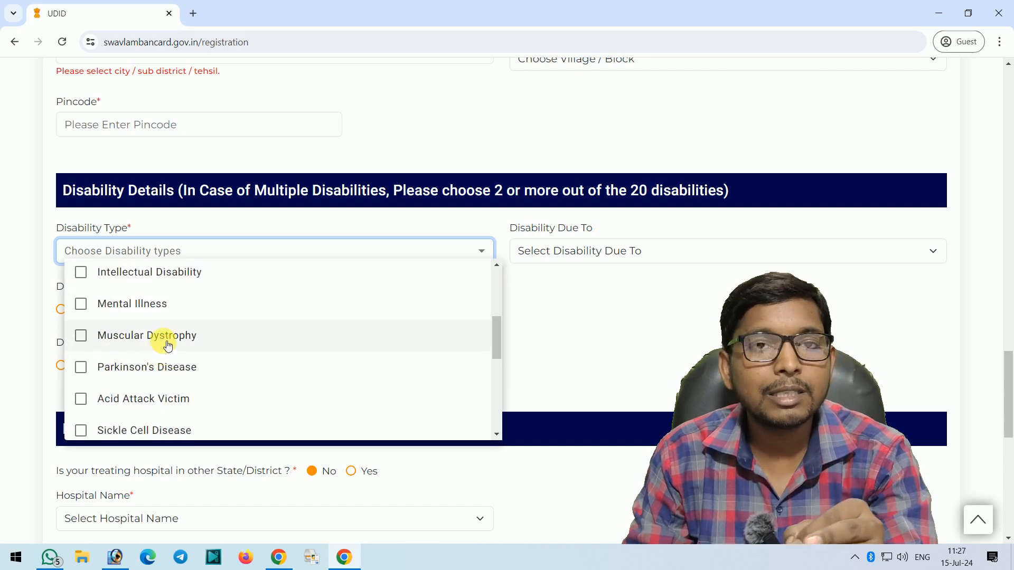
scroll(172, 349, "up", 3)
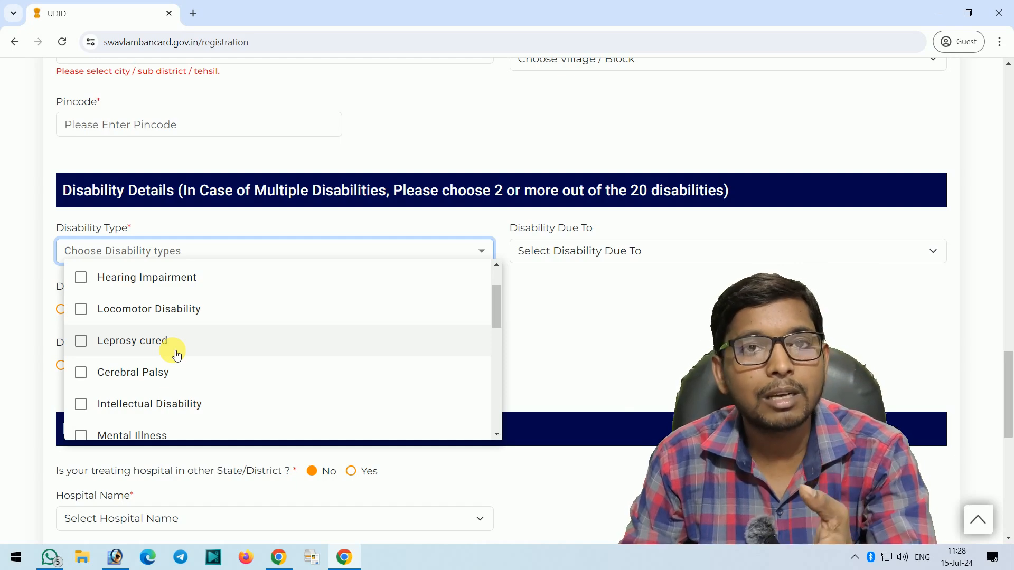
- Review the causes offered under Disability Due To without choosing one
left_click(581, 290)
left_click(599, 258)
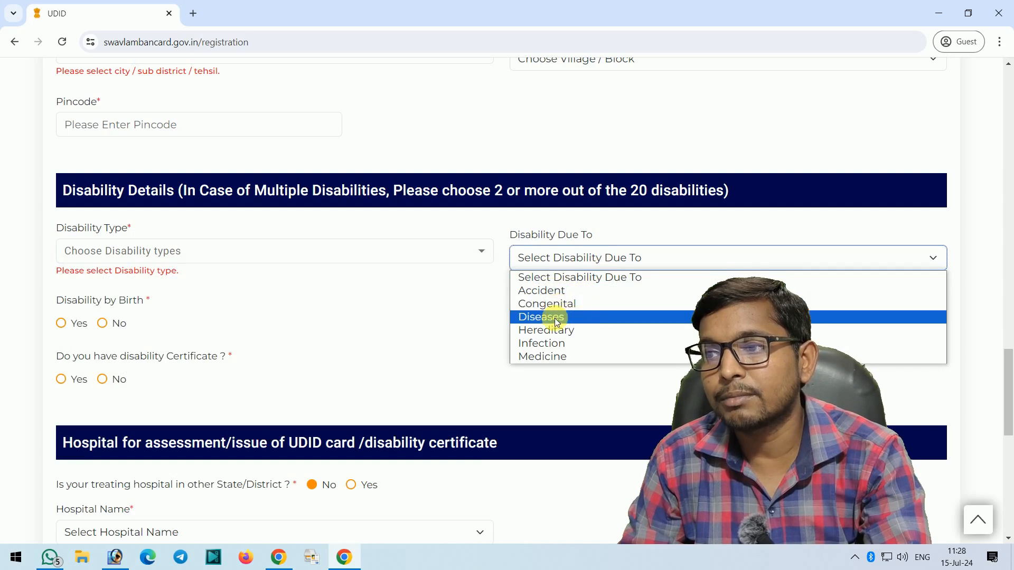
left_click(563, 379)
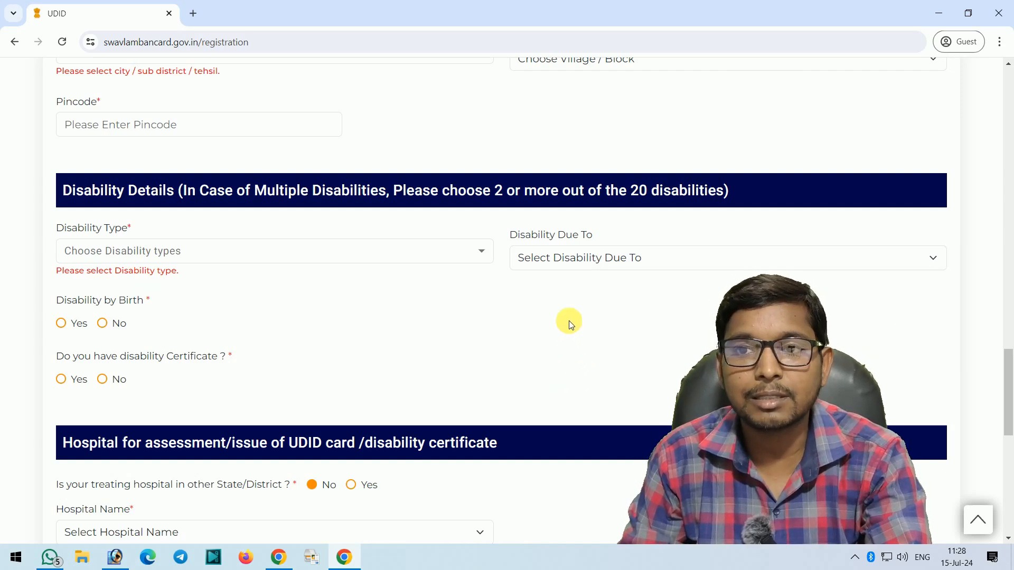
- Answer No to Disability by Birth after trying the Yes option
left_click_drag(65, 301, 163, 312)
left_click(181, 321)
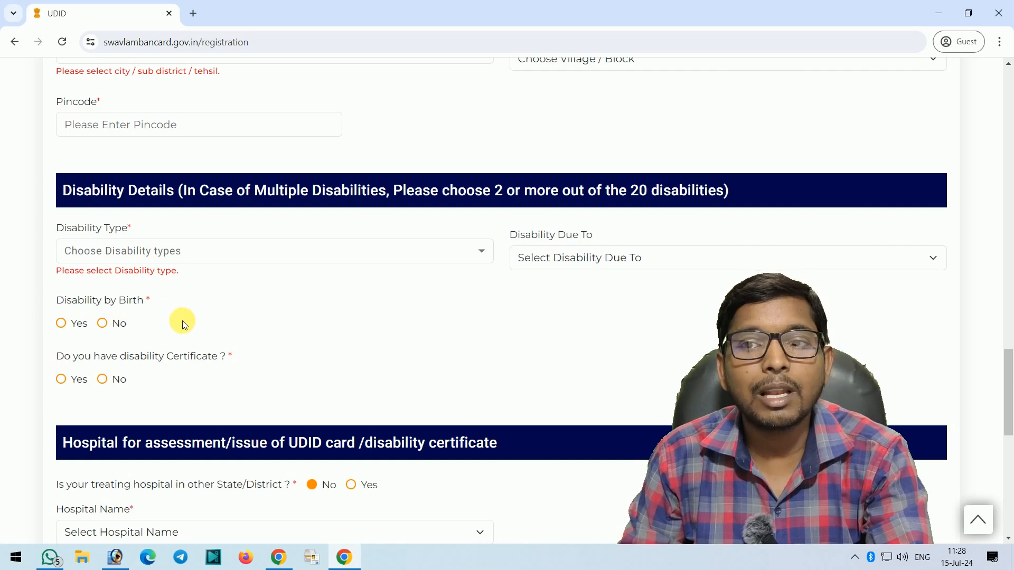
left_click(61, 323)
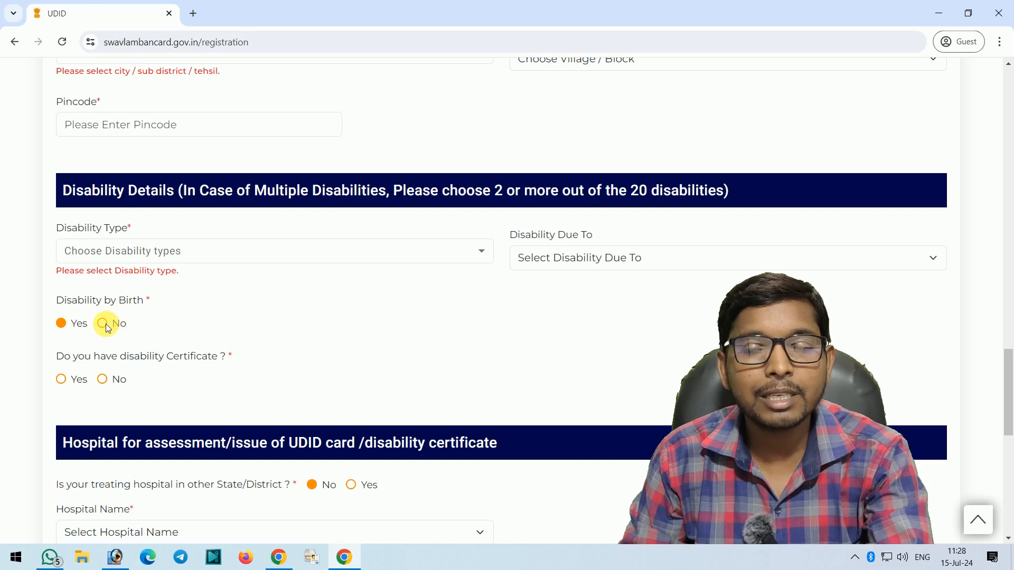
left_click(101, 324)
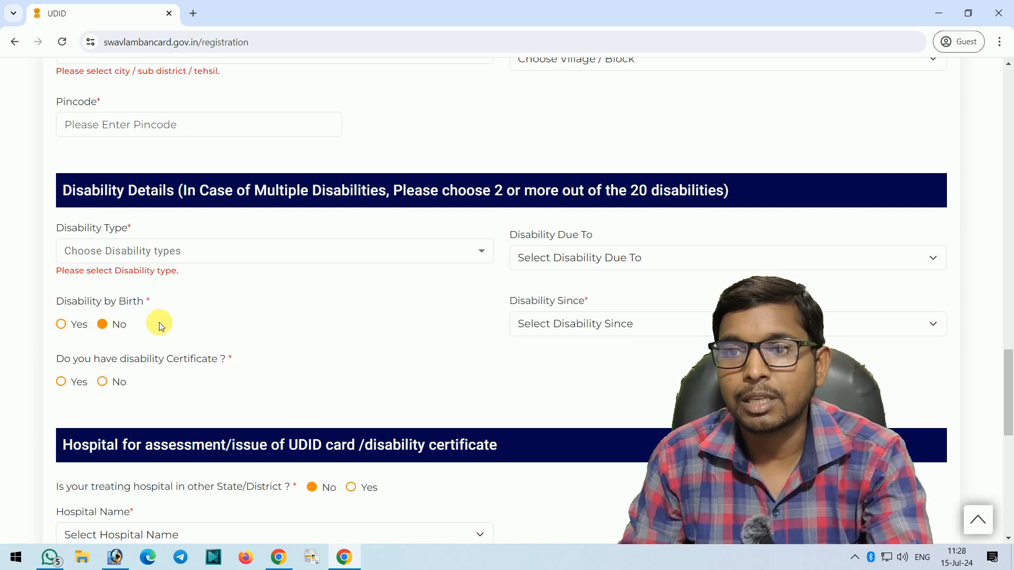
- Set the Disability Since year to 2024
left_click(558, 326)
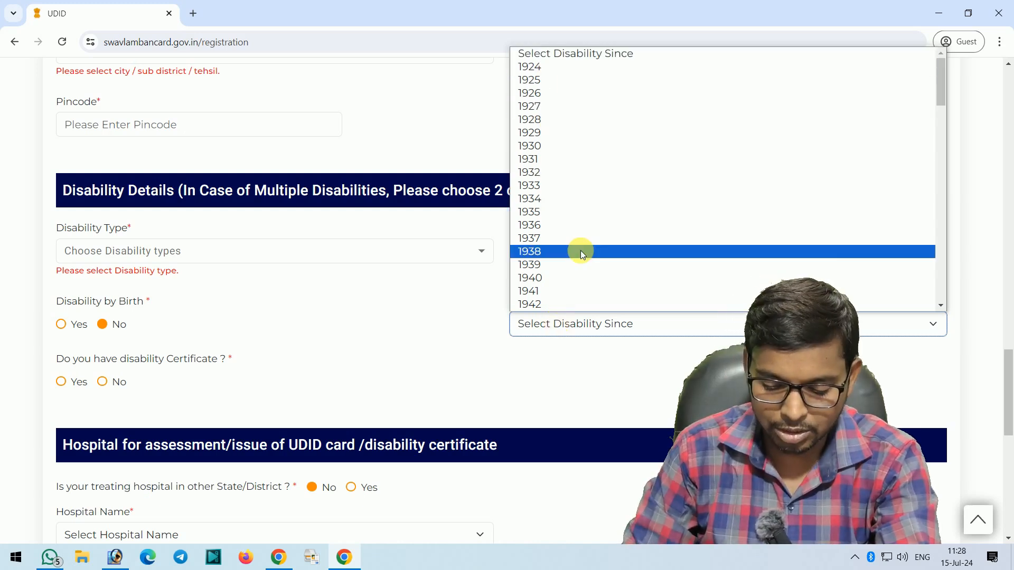
type("2024")
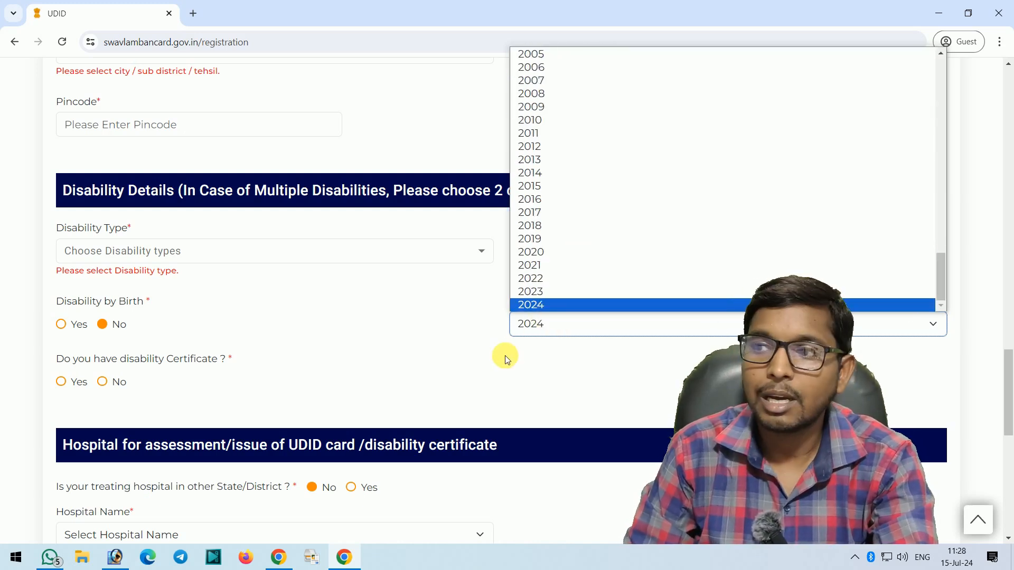
left_click(505, 355)
left_click(549, 333)
- Reset Disability Since to its unselected placeholder option
scroll(549, 338, "up", 10)
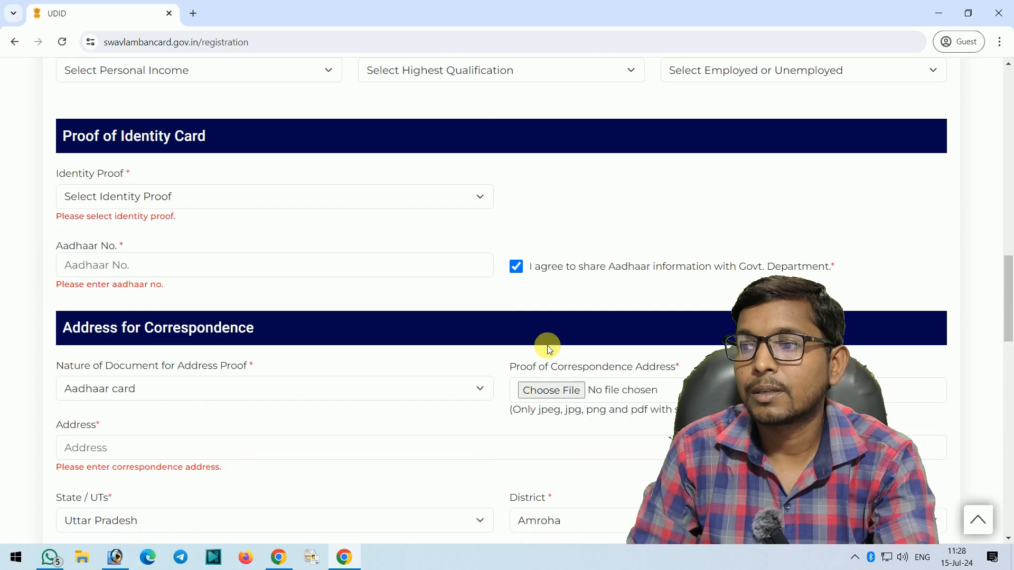
scroll(570, 364, "down", 4)
left_click(584, 386)
scroll(556, 354, "up", 5)
scroll(554, 354, "down", 12)
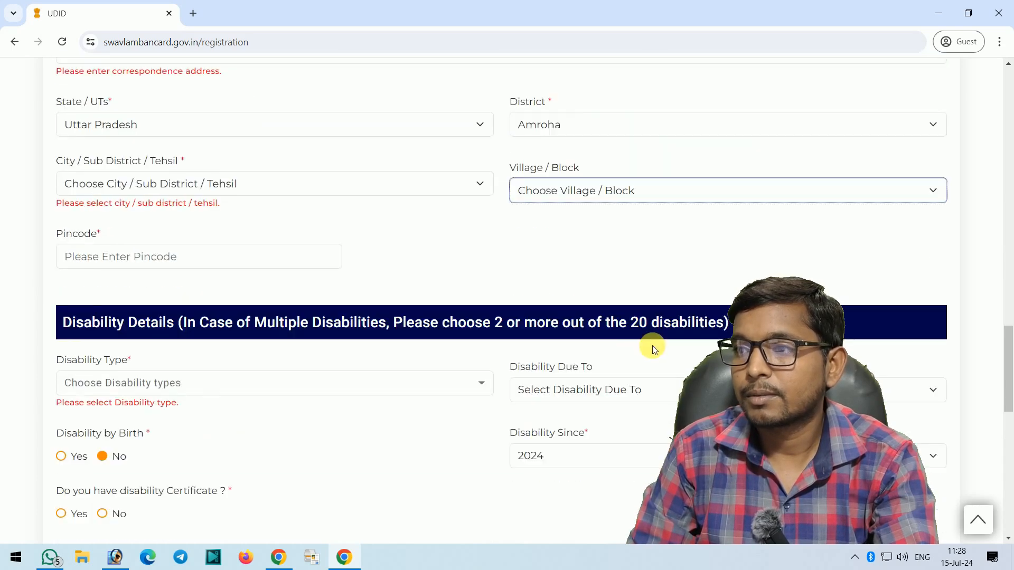
left_click(574, 192)
scroll(633, 244, "up", 3)
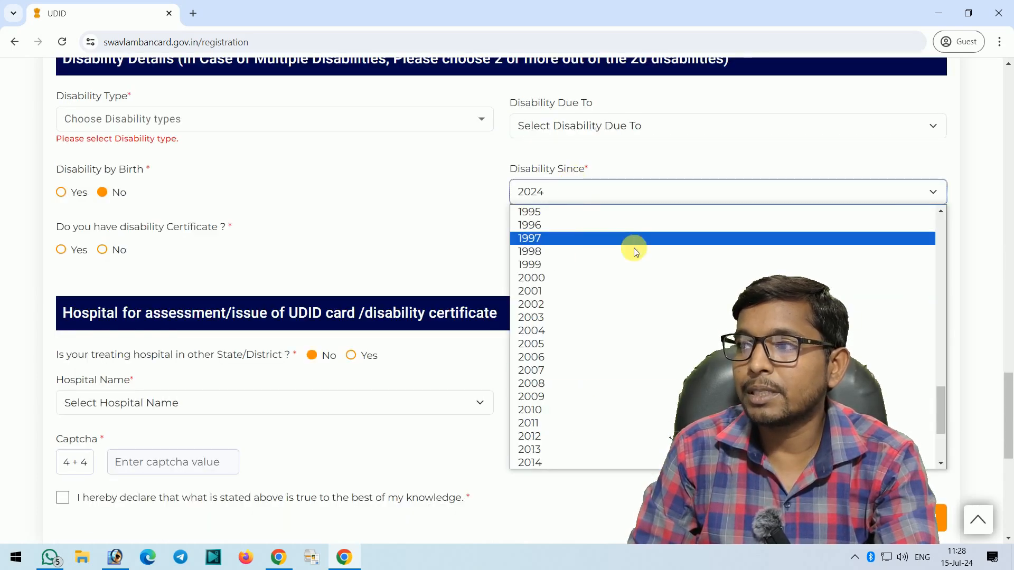
left_click_drag(937, 407, 923, 214)
left_click(680, 211)
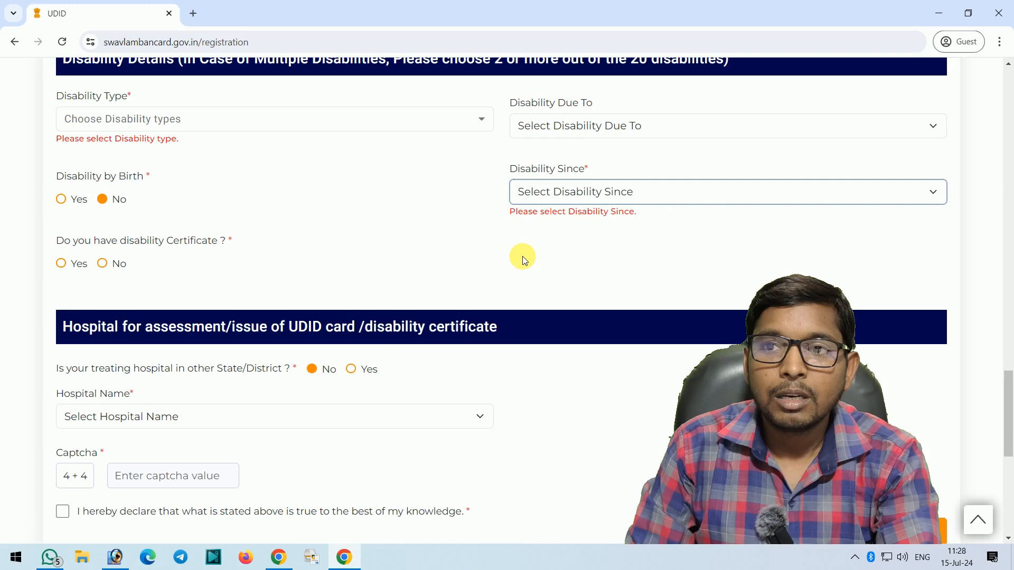
left_click(521, 255)
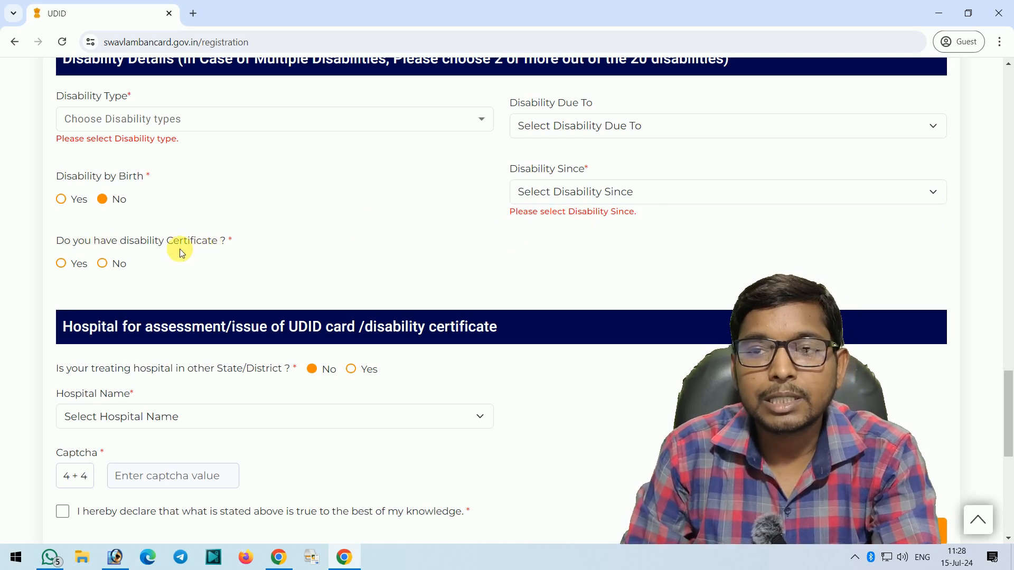
- Compare the certificate fields for the Yes and No answers and leave the disability certificate question set to Yes
left_click(62, 264)
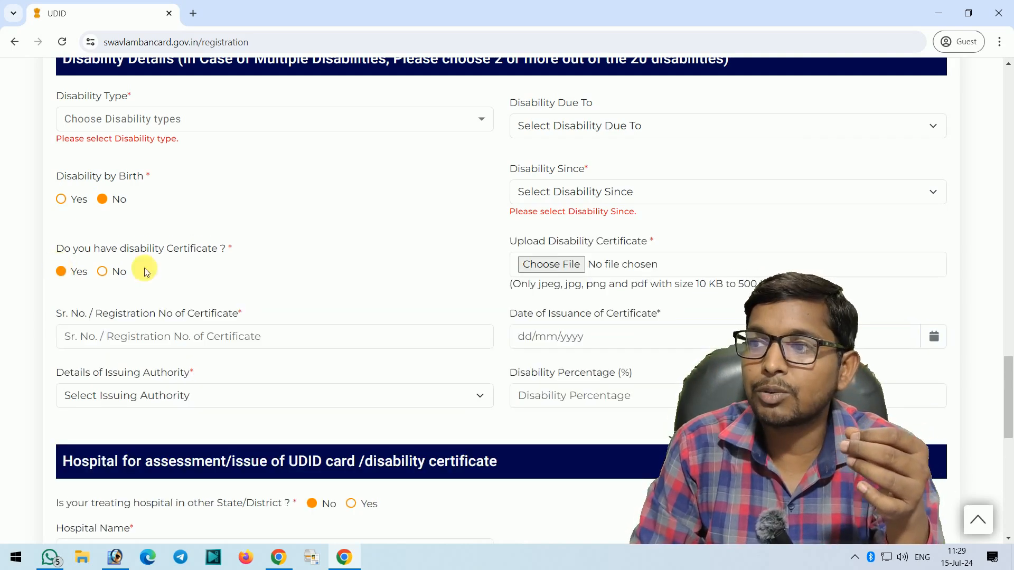
left_click_drag(507, 255, 657, 246)
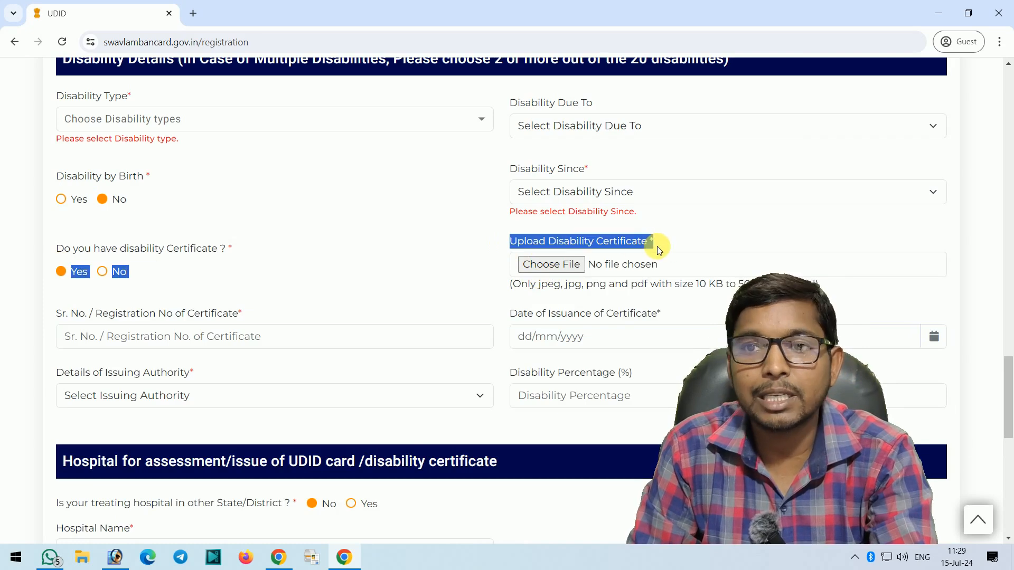
left_click(380, 242)
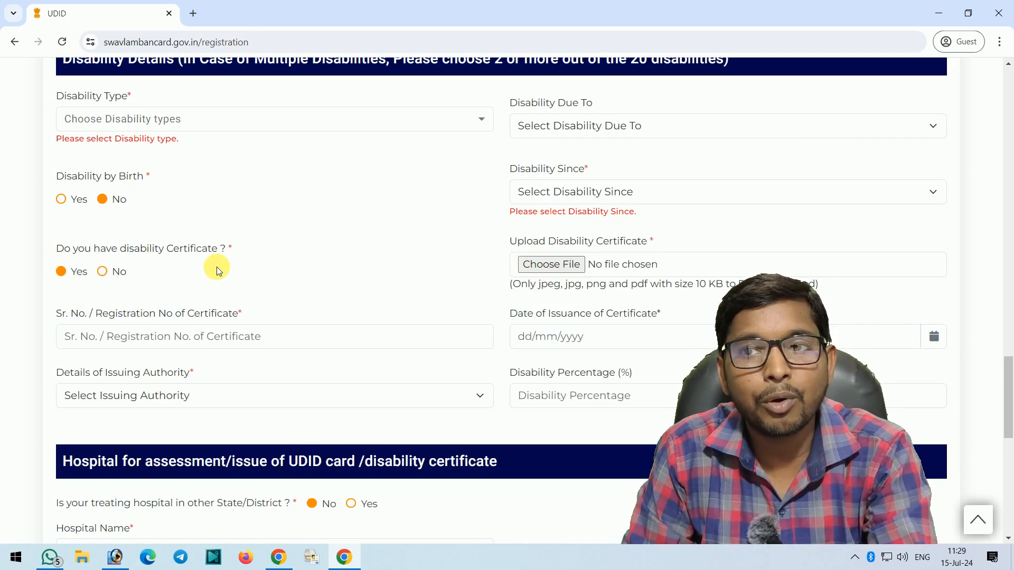
left_click(103, 272)
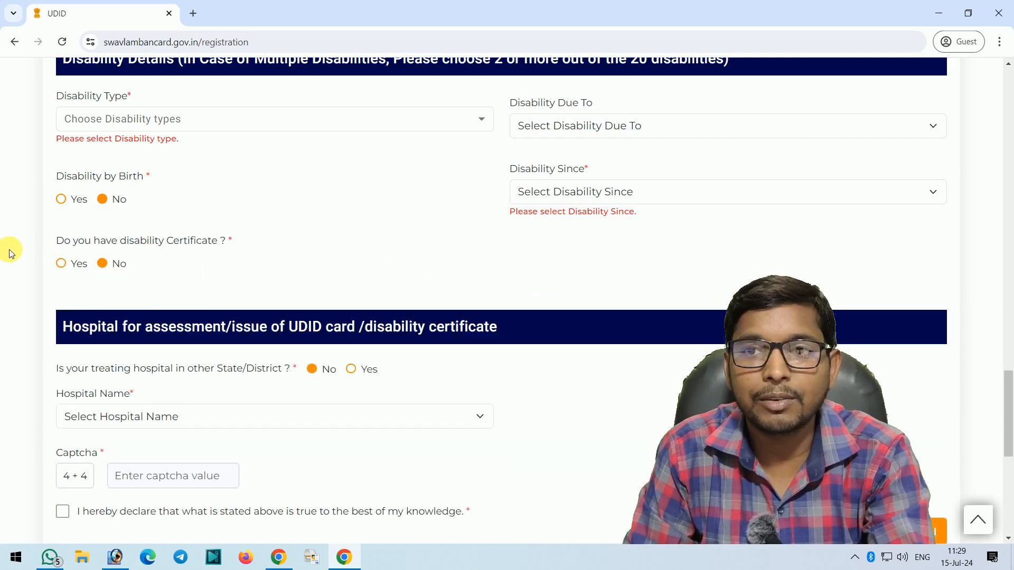
left_click(62, 264)
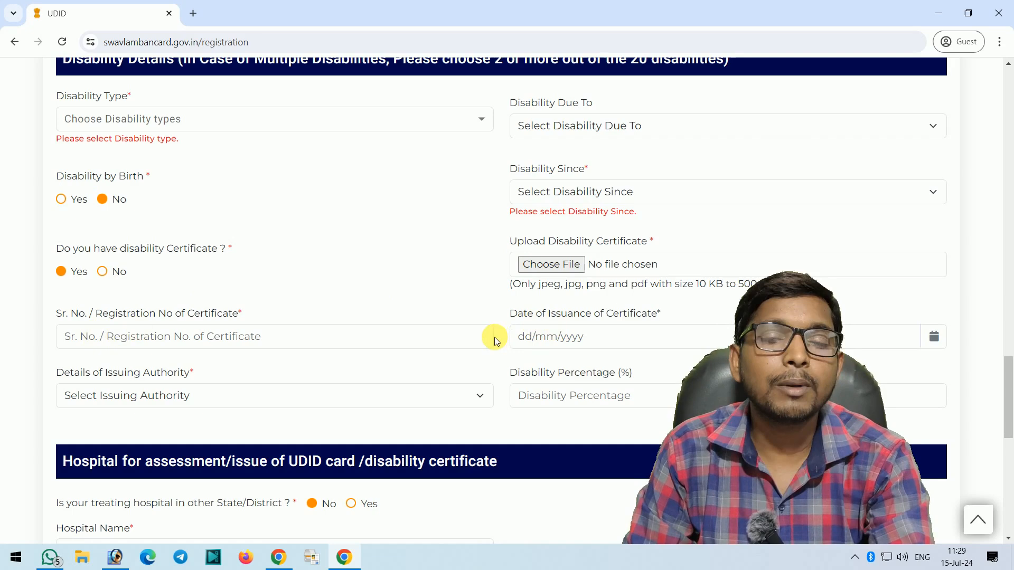
- Examine the certificate's Date of Issuance field, the Details of Issuing Authority options and the Disability Percentage field
left_click_drag(524, 336, 604, 341)
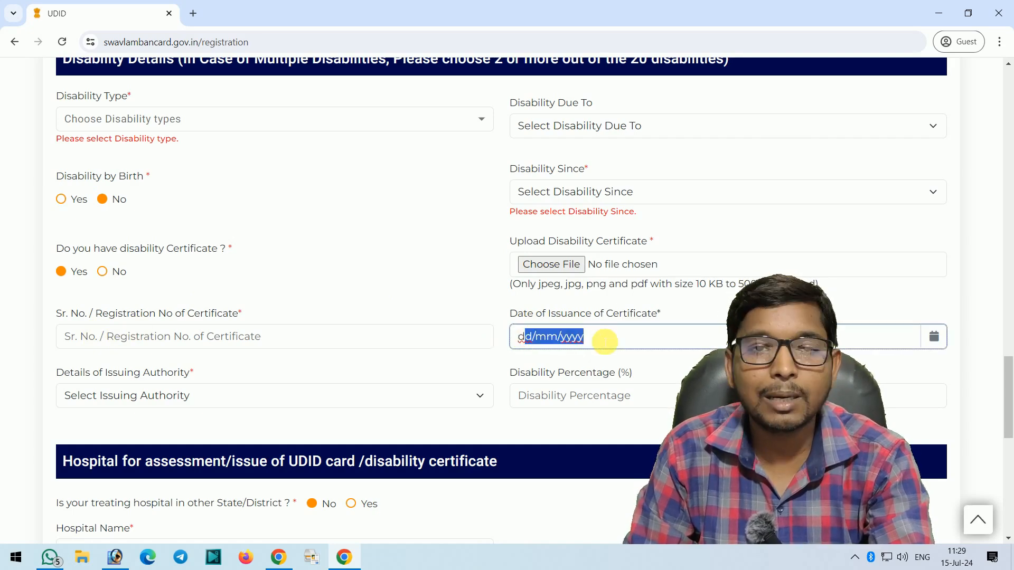
left_click(141, 400)
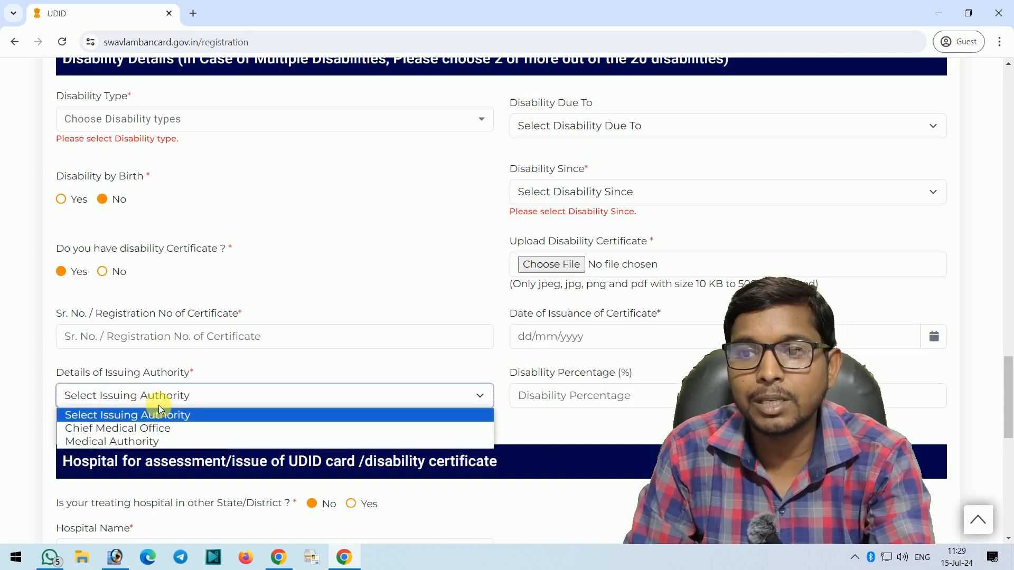
left_click(156, 382)
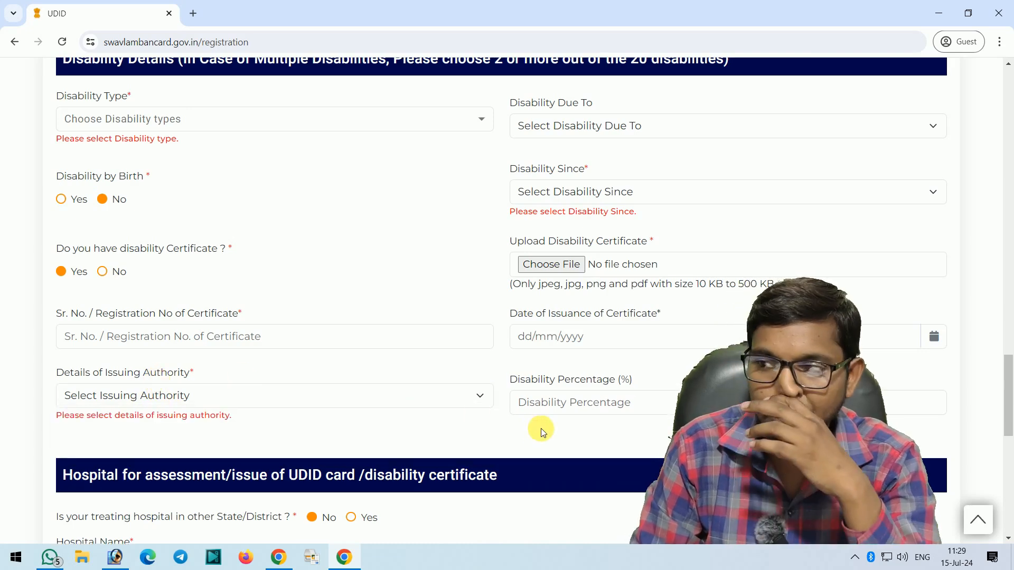
left_click(563, 412)
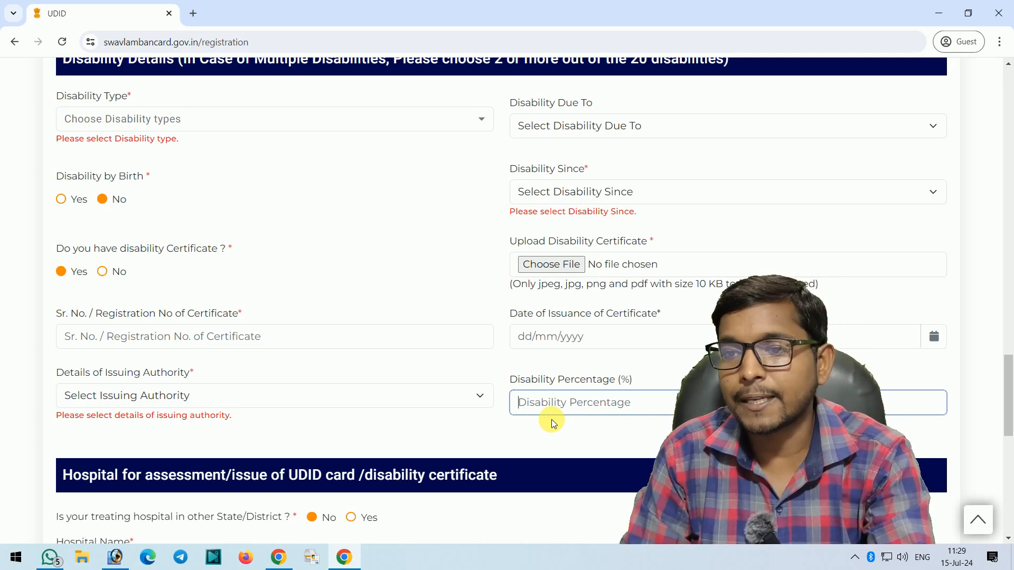
- Answer No to having a disability certificate and open the Hospital Name list for the home district
left_click(102, 270)
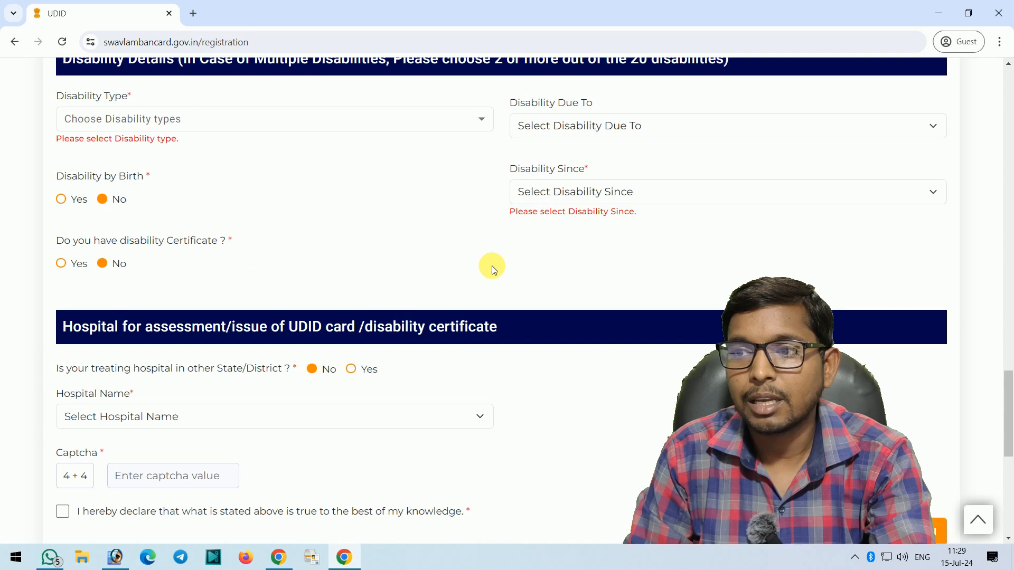
scroll(495, 264, "down", 2)
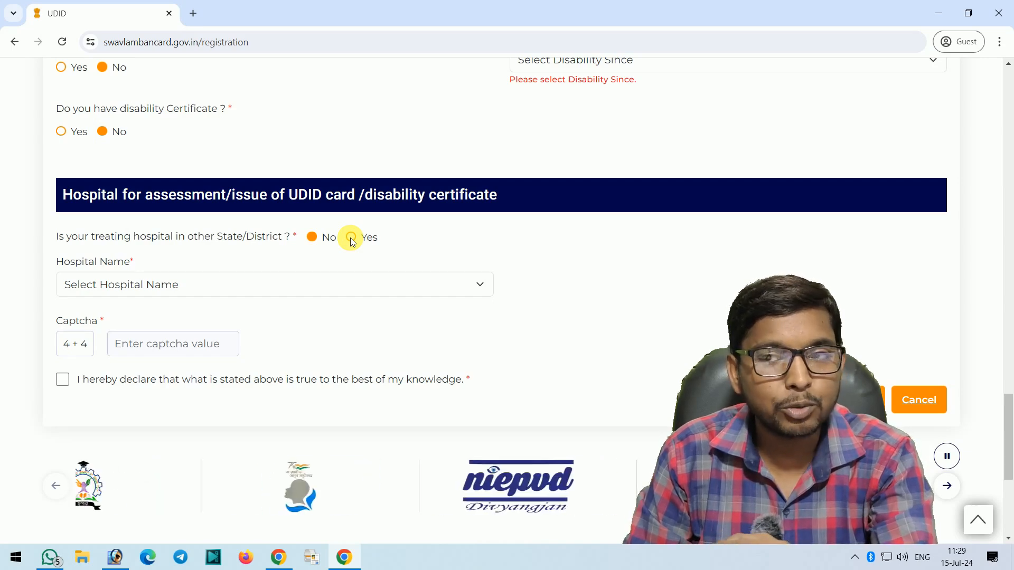
left_click(167, 285)
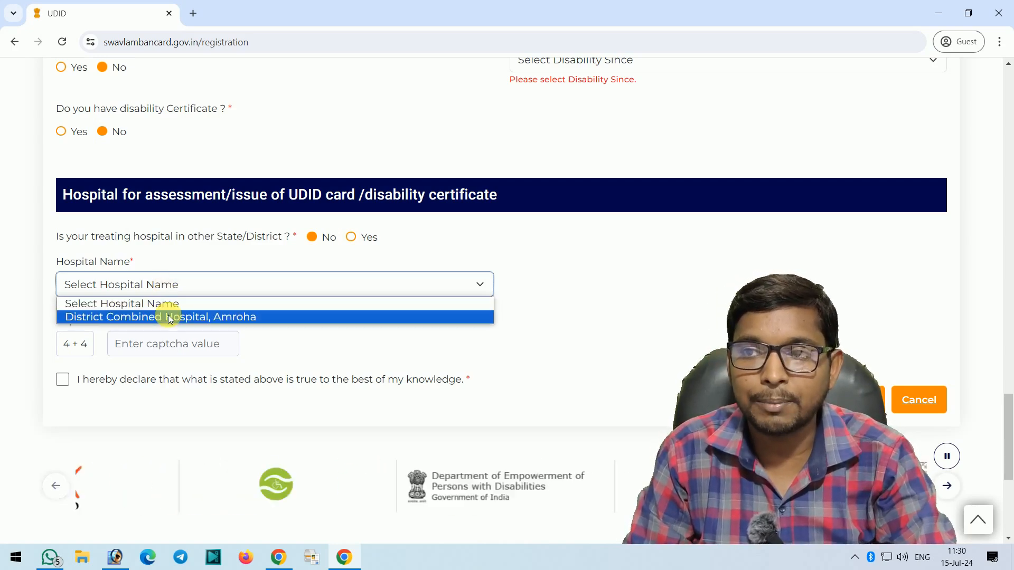
- Examine the treating state, district and hospital fields under the Yes answer for another State/District, and return the answer to No
left_click(351, 237)
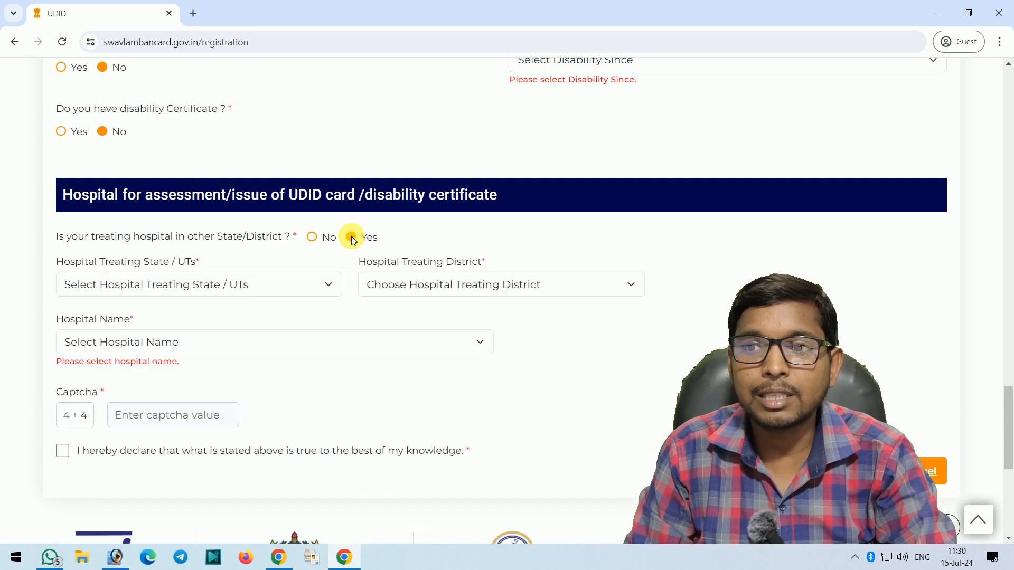
left_click(256, 278)
left_click(257, 280)
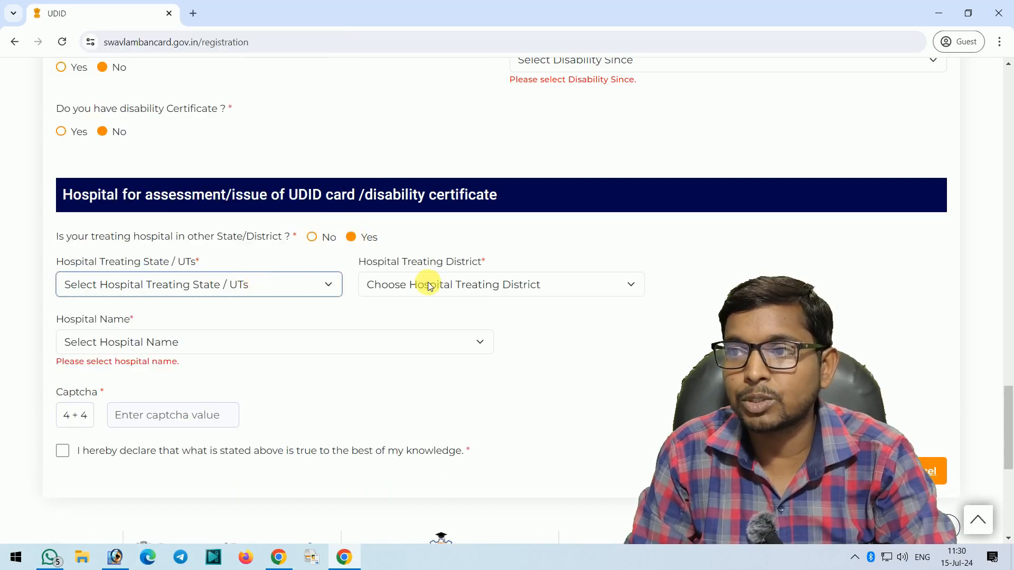
left_click(444, 282)
left_click(446, 281)
left_click(86, 358)
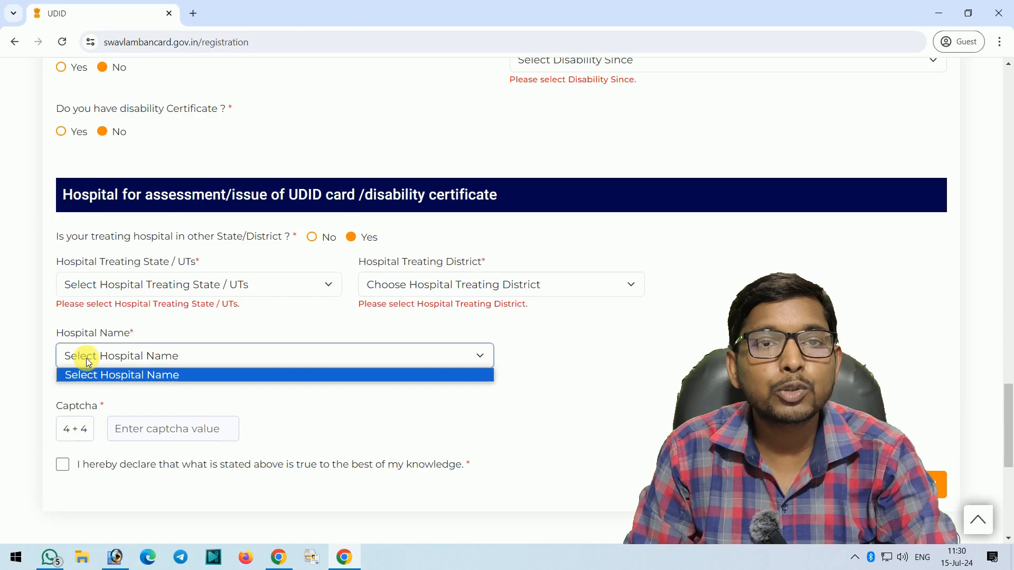
left_click(311, 239)
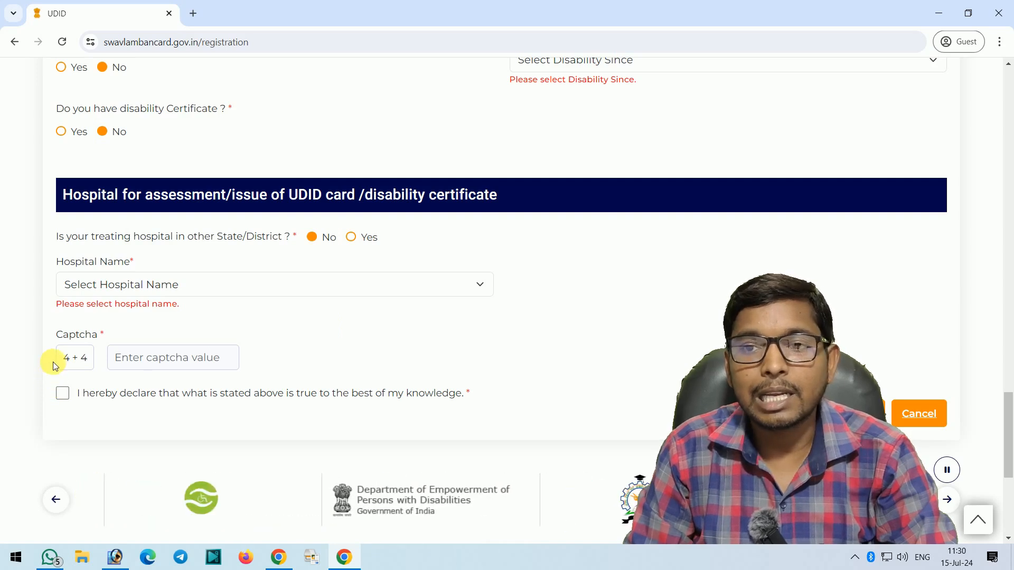
- Go over the captcha sum and its answer field, and try to tick the truth declaration
left_click_drag(52, 359, 90, 359)
left_click(140, 358)
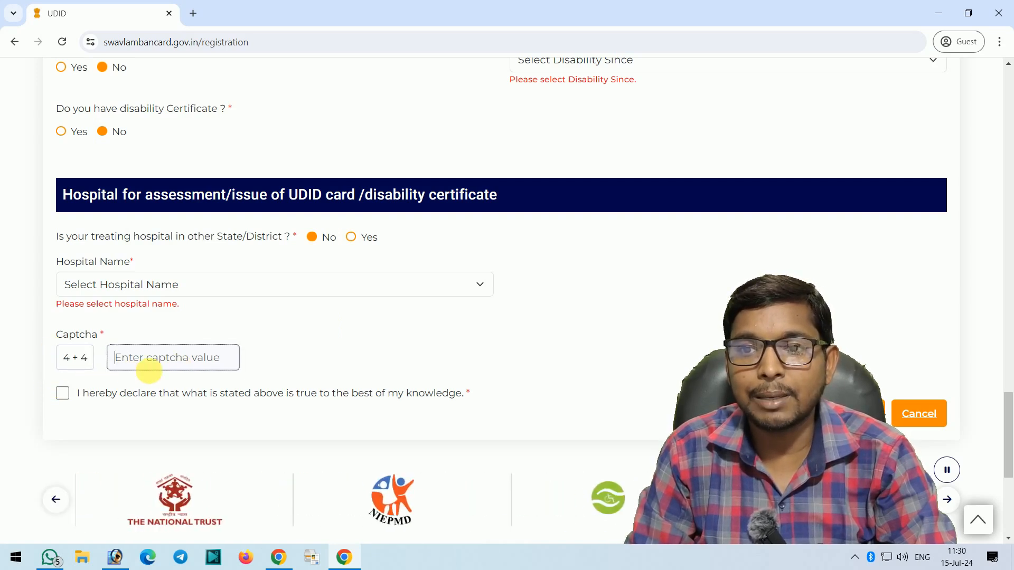
left_click(62, 393)
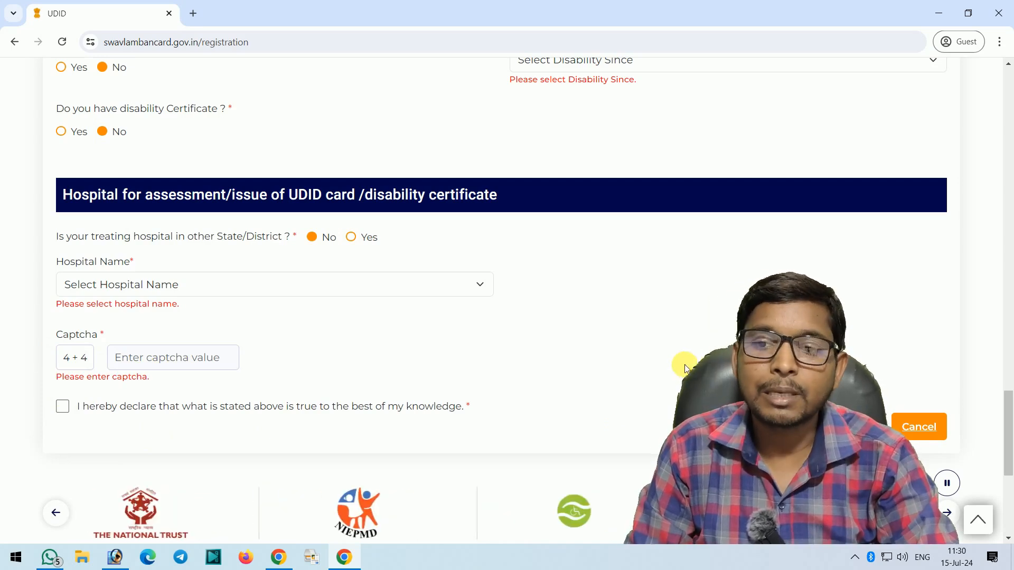
left_click(85, 564)
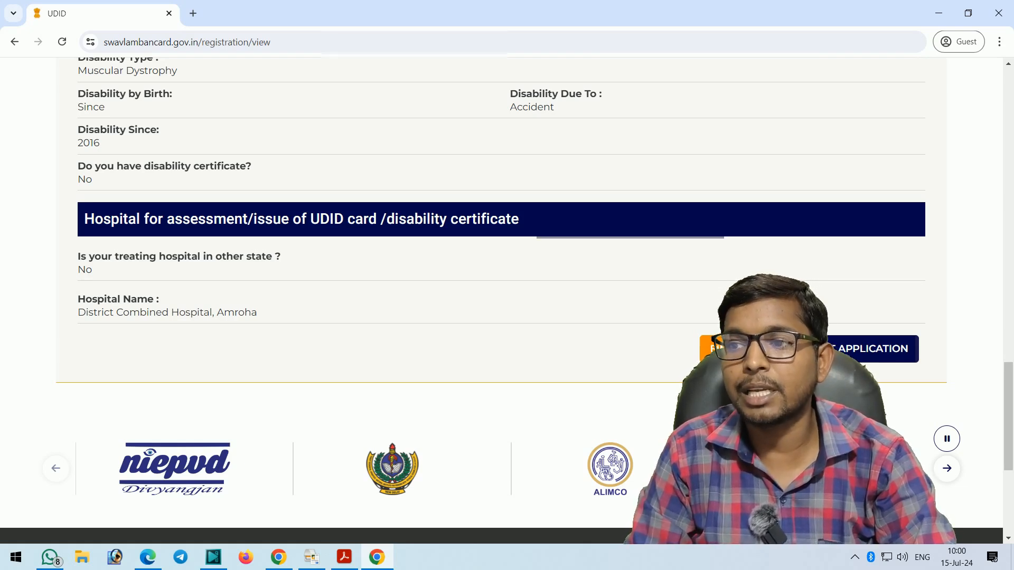
- Submit the reviewed application and save the application PDF as Downloadapplication in the Downloads folder
left_click(871, 349)
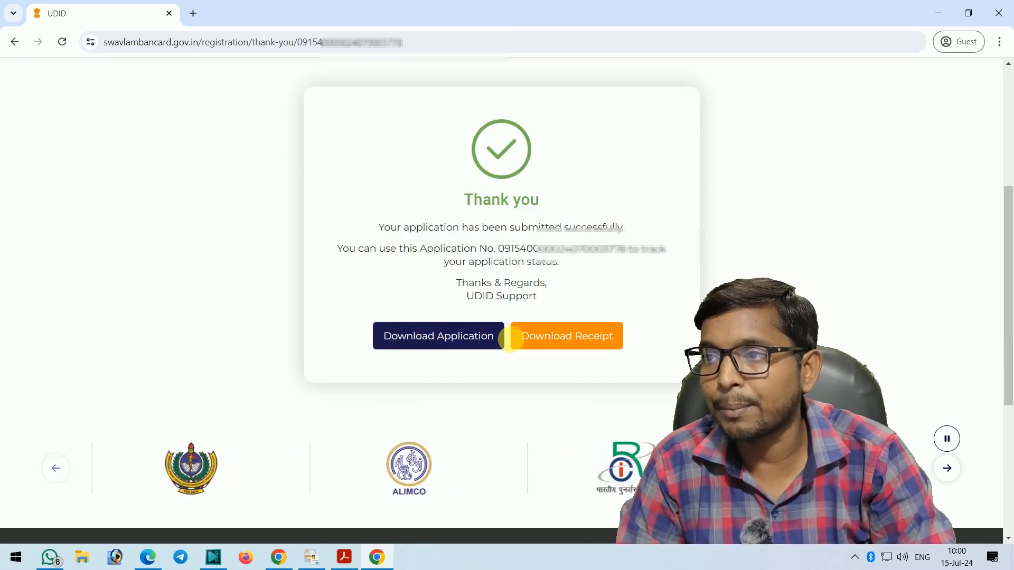
left_click(556, 338)
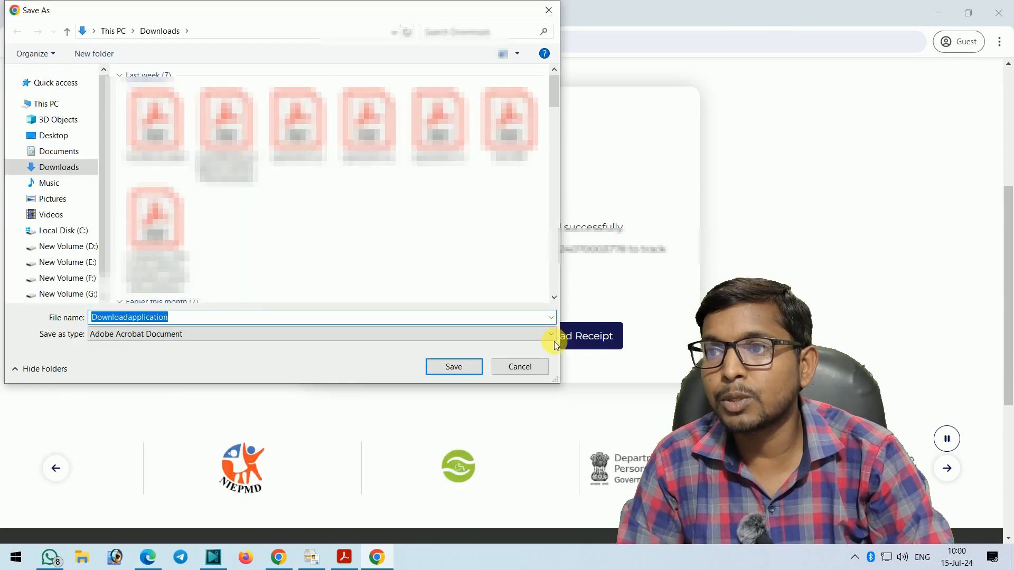
left_click(455, 365)
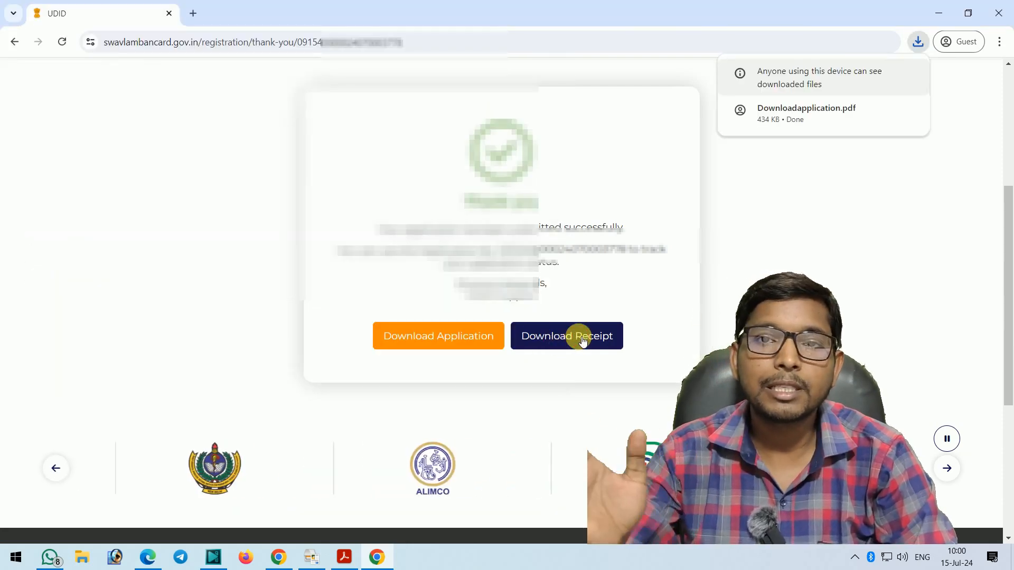
- Save the application receipt as Downloadreceipt in the Downloads folder and show the recent download history
left_click(581, 339)
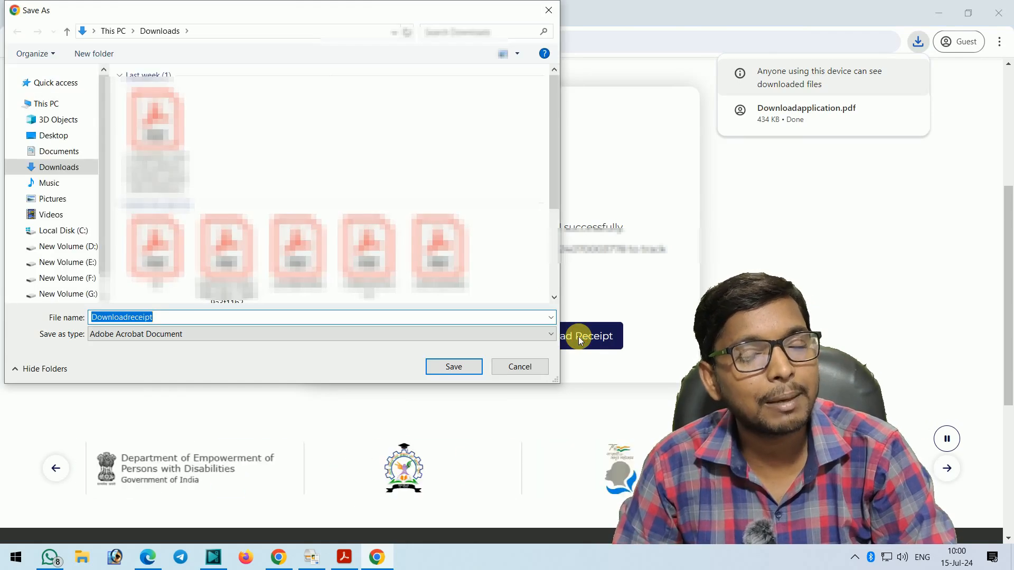
left_click(458, 366)
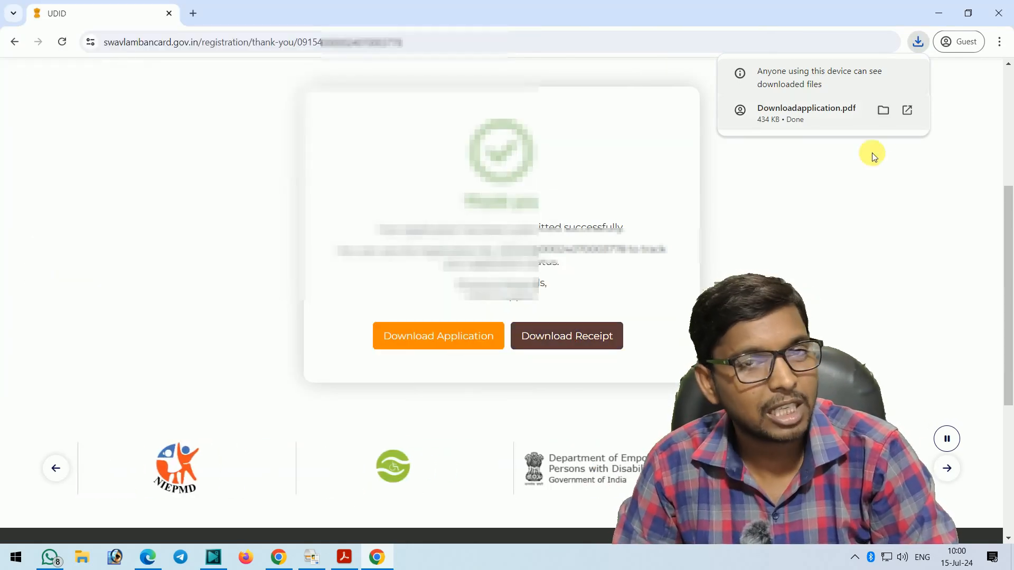
left_click(918, 41)
left_click(919, 41)
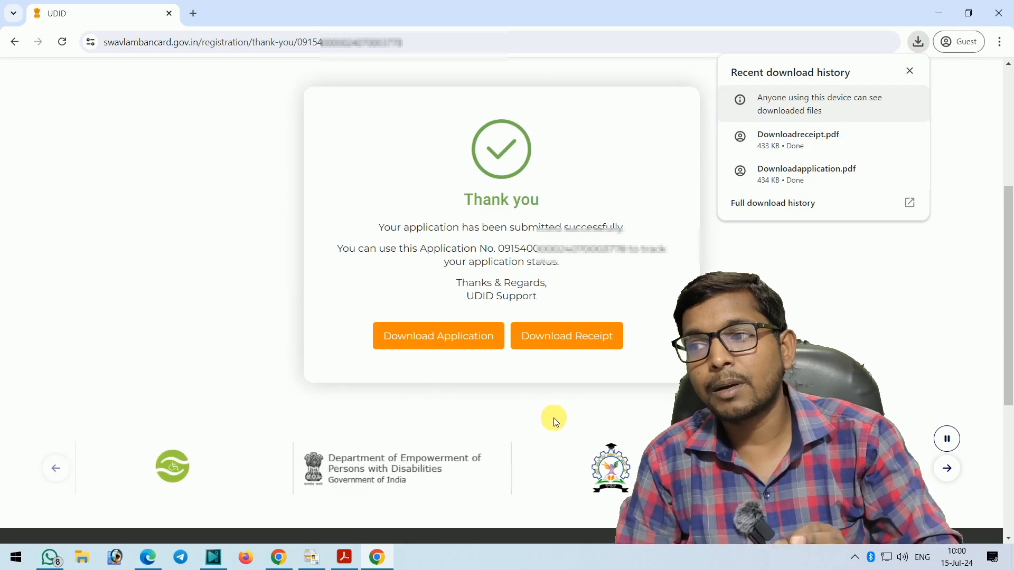
- Open the UDID website from the Google results for "udid" and go to its Track Your Application page
left_click(187, 354)
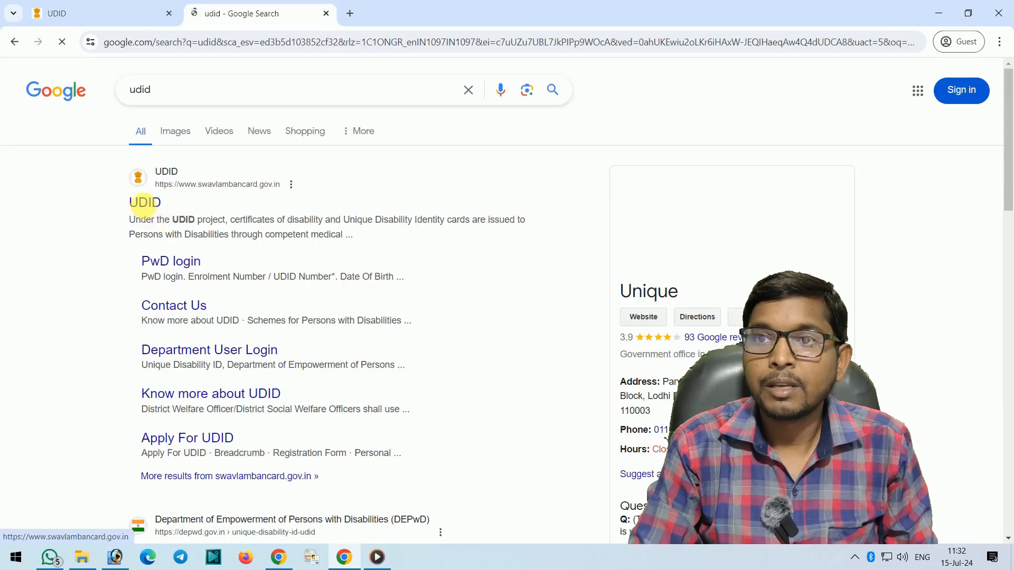
left_click(142, 202)
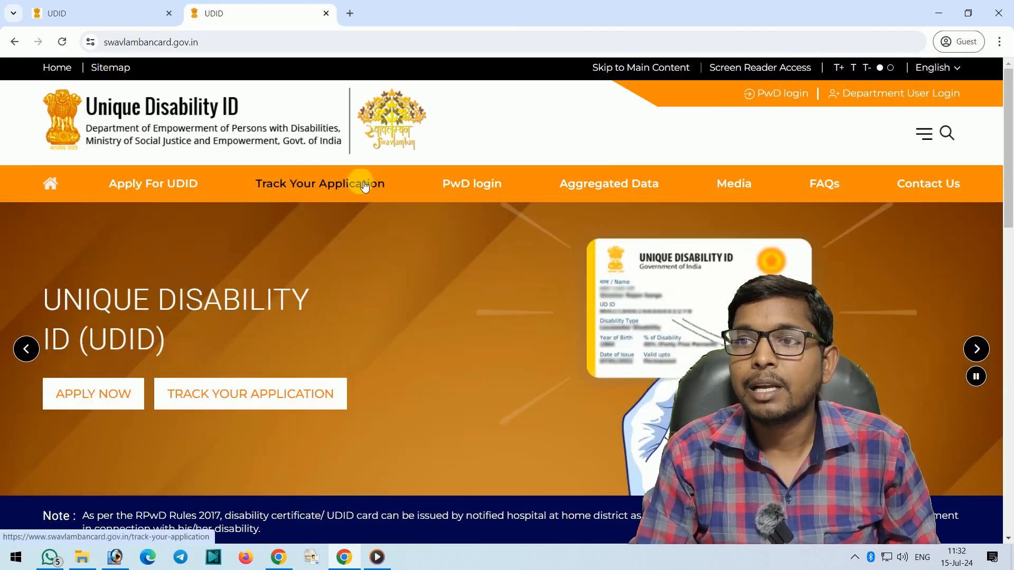
left_click(322, 396)
scroll(373, 349, "down", 1)
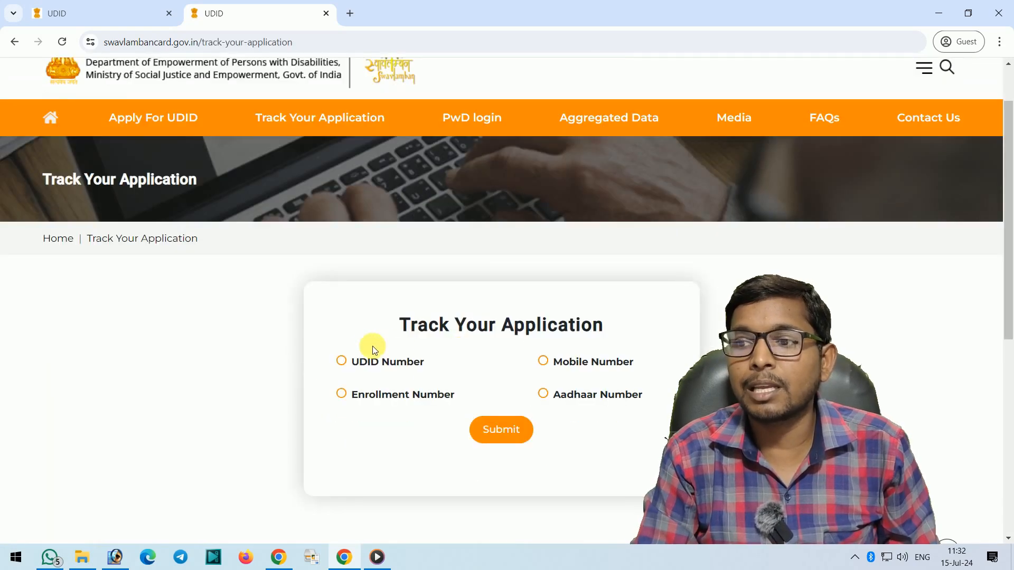